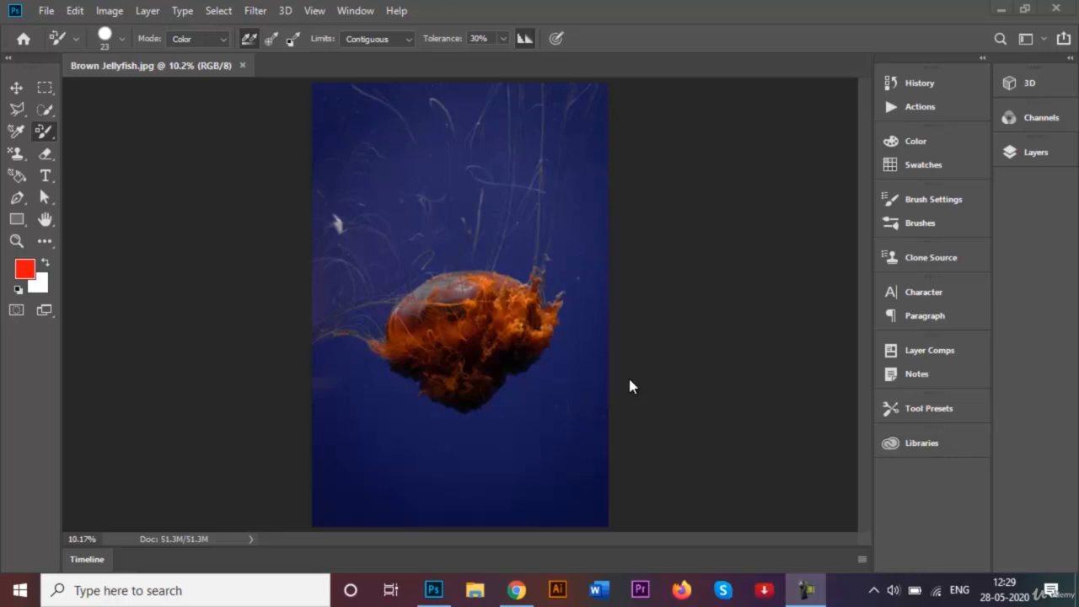
pyautogui.click(255, 12)
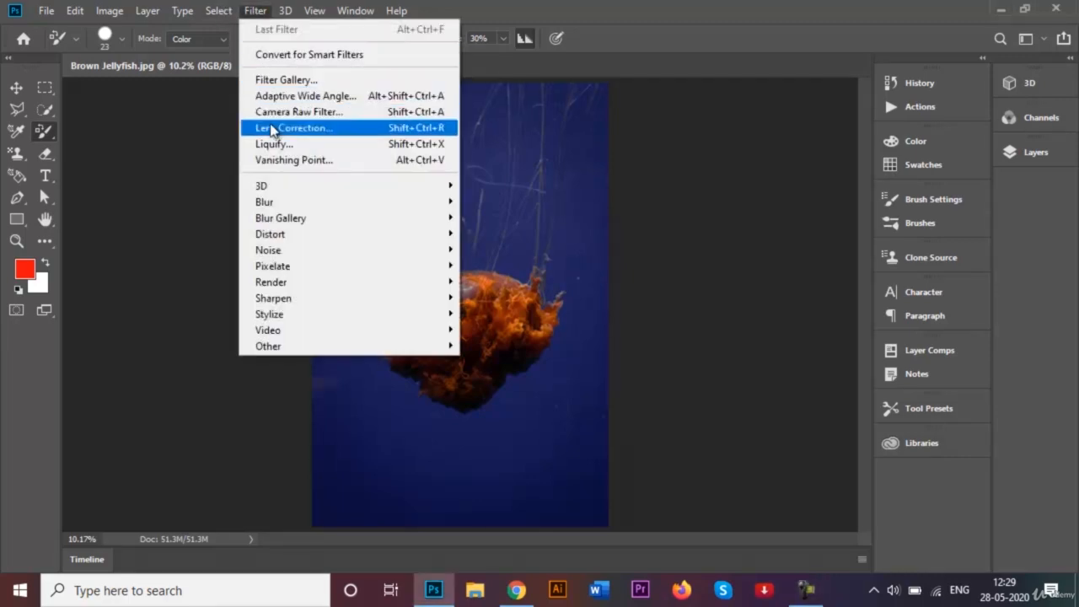
pyautogui.moveTo(286, 319)
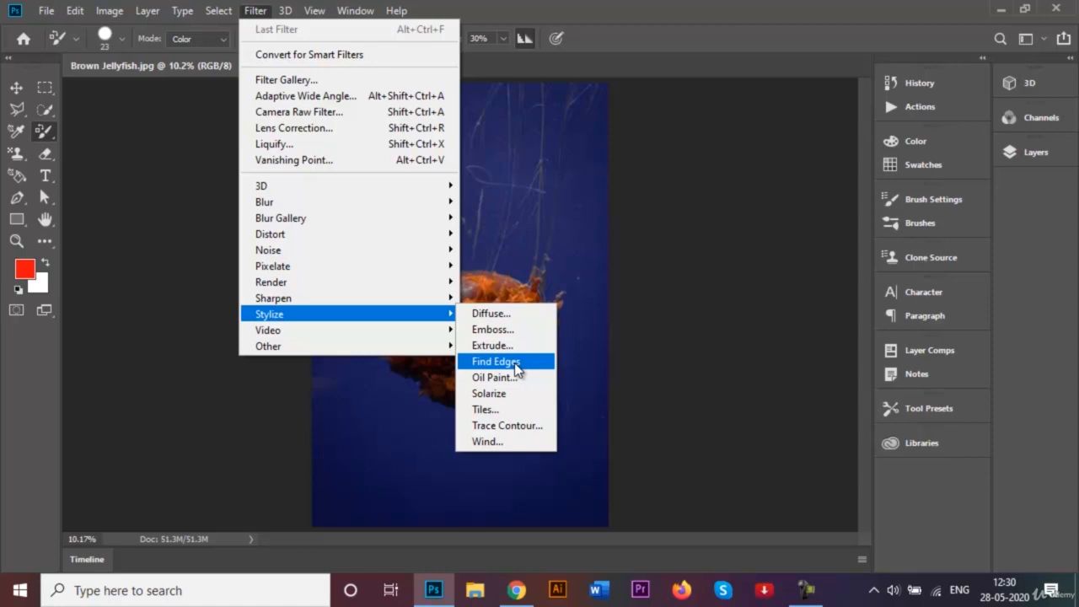
pyautogui.click(604, 282)
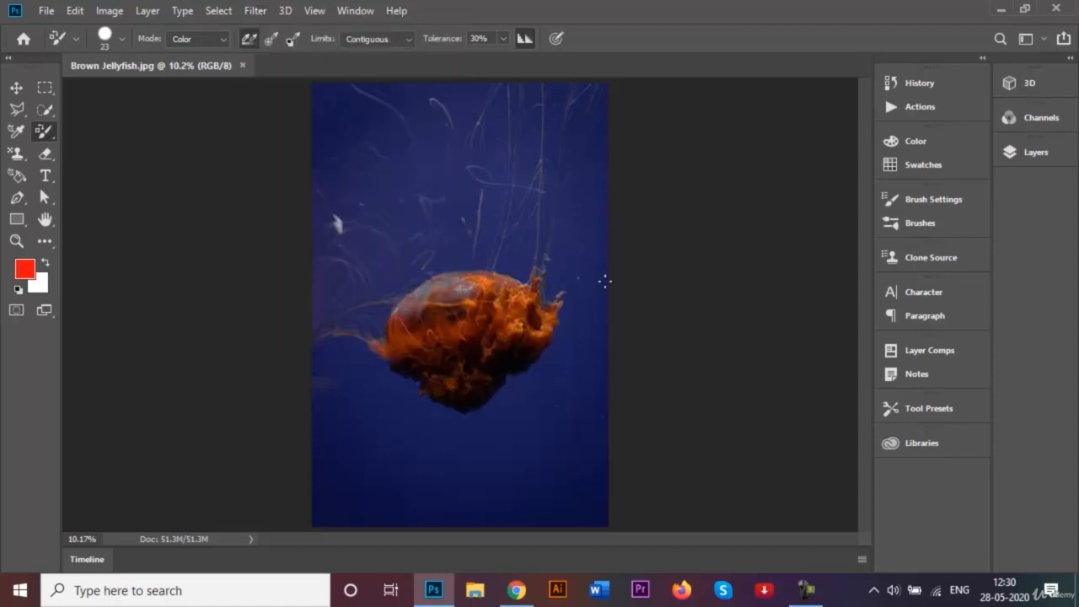
# - Activate the Move tool
pyautogui.click(16, 87)
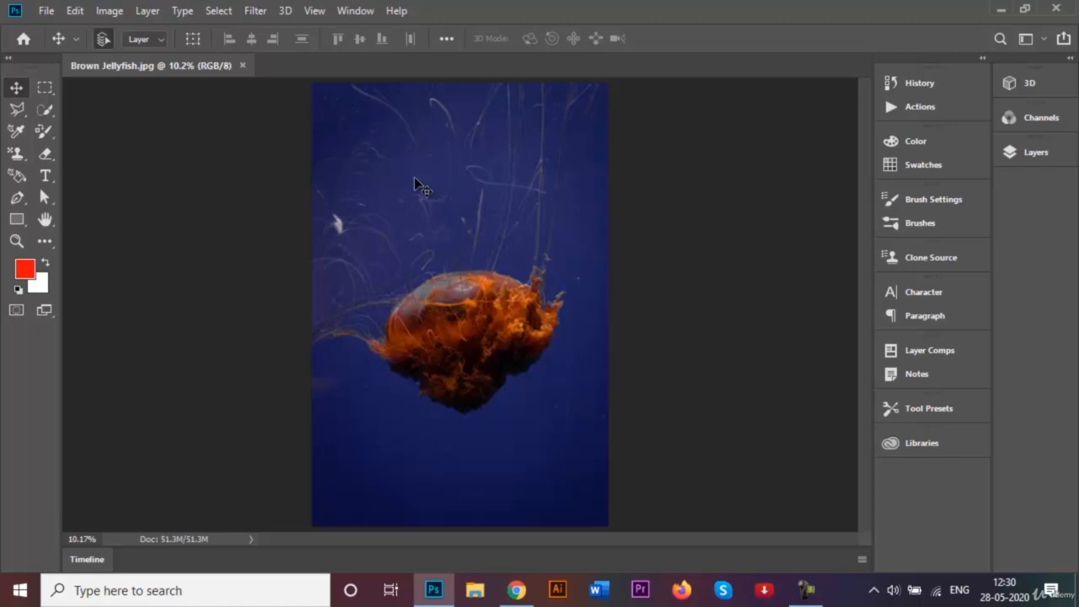
# - Open the Oil Paint filter for the jellyfish image
pyautogui.click(255, 12)
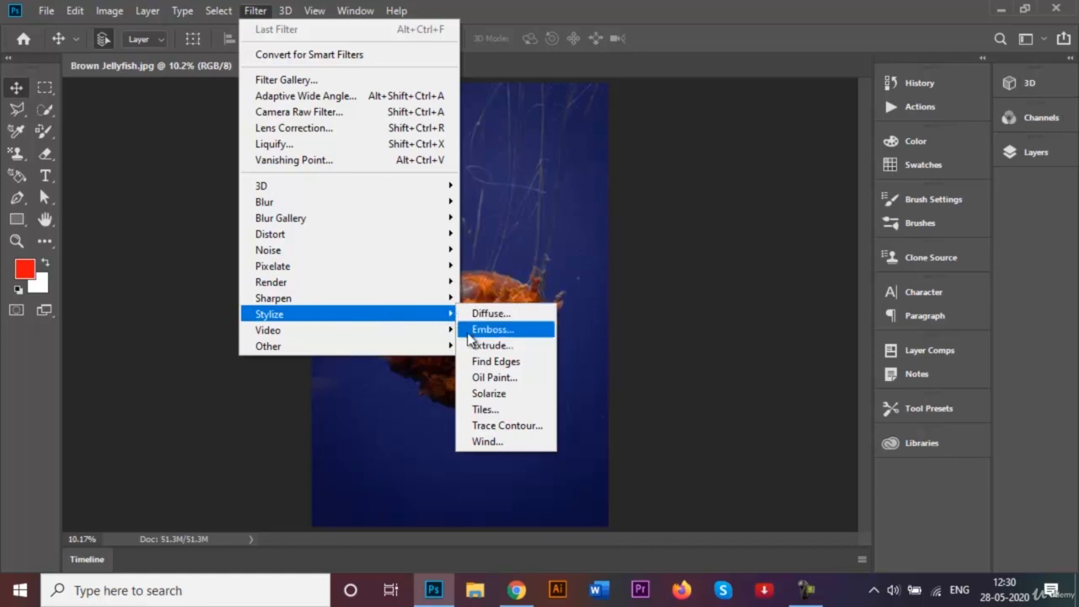
pyautogui.click(511, 381)
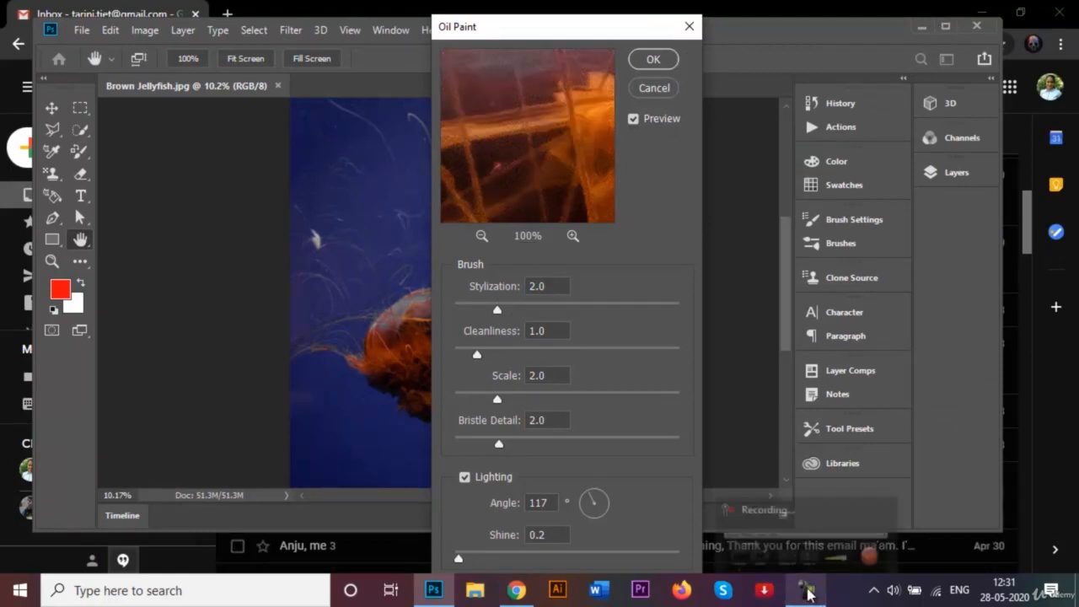
pyautogui.click(806, 589)
pyautogui.click(993, 515)
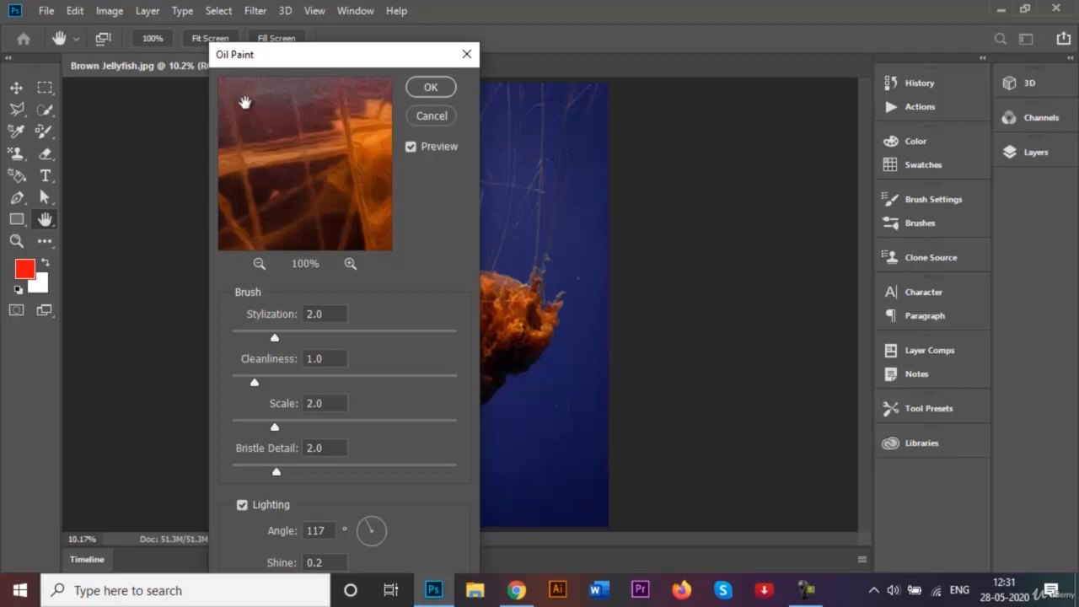
# - Examine the jellyfish's body in the Oil Paint filter preview, from 100% out to 13%
pyautogui.moveTo(321, 130)
pyautogui.mouseDown()
pyautogui.moveTo(325, 160)
pyautogui.moveTo(283, 100)
pyautogui.mouseUp()
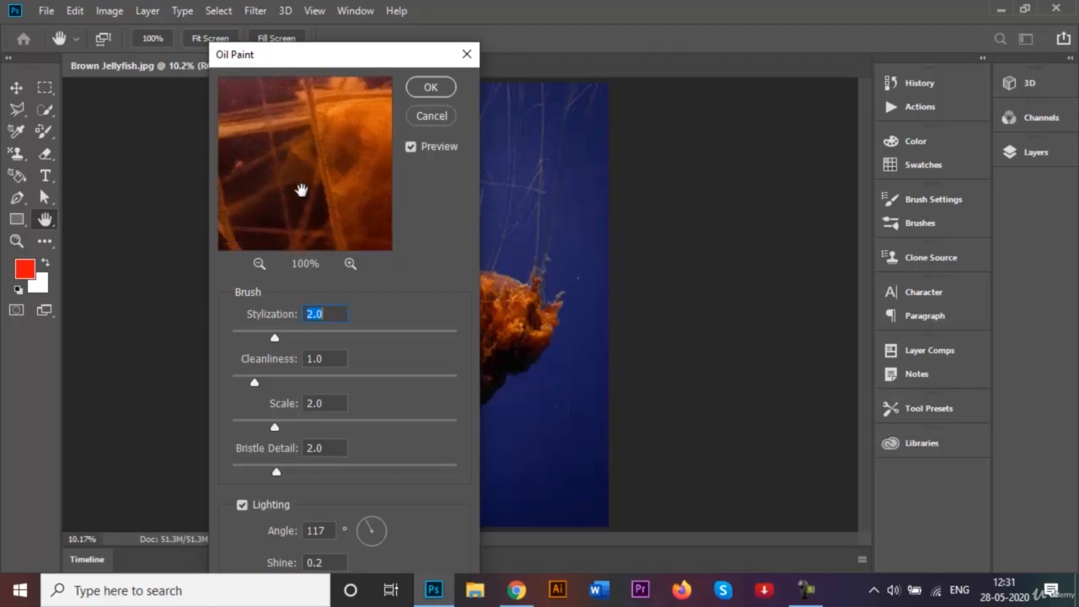
pyautogui.moveTo(301, 191); pyautogui.dragTo(293, 162)
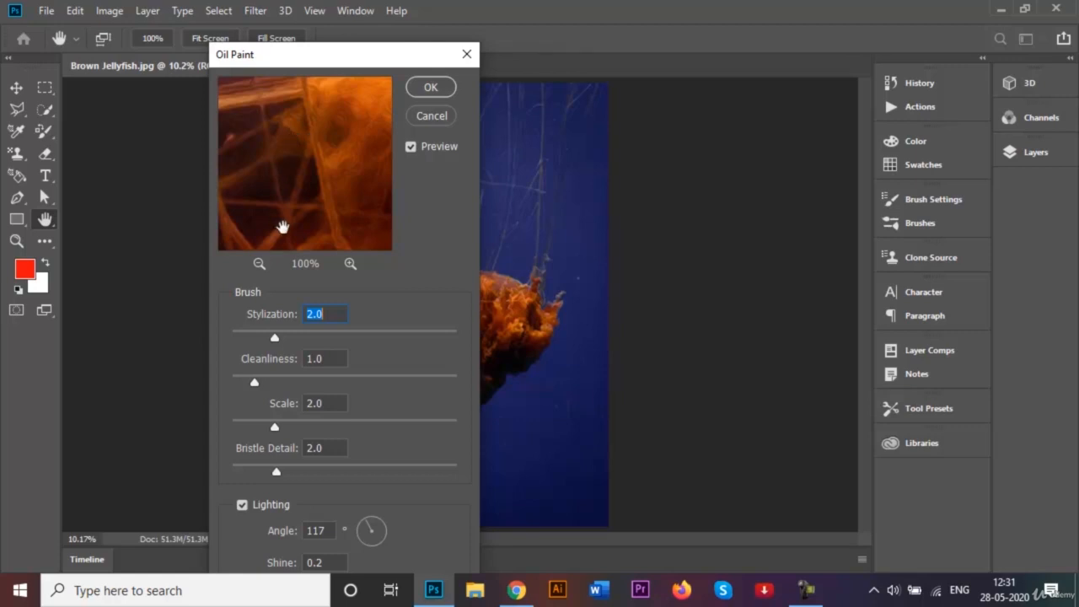
pyautogui.click(260, 264)
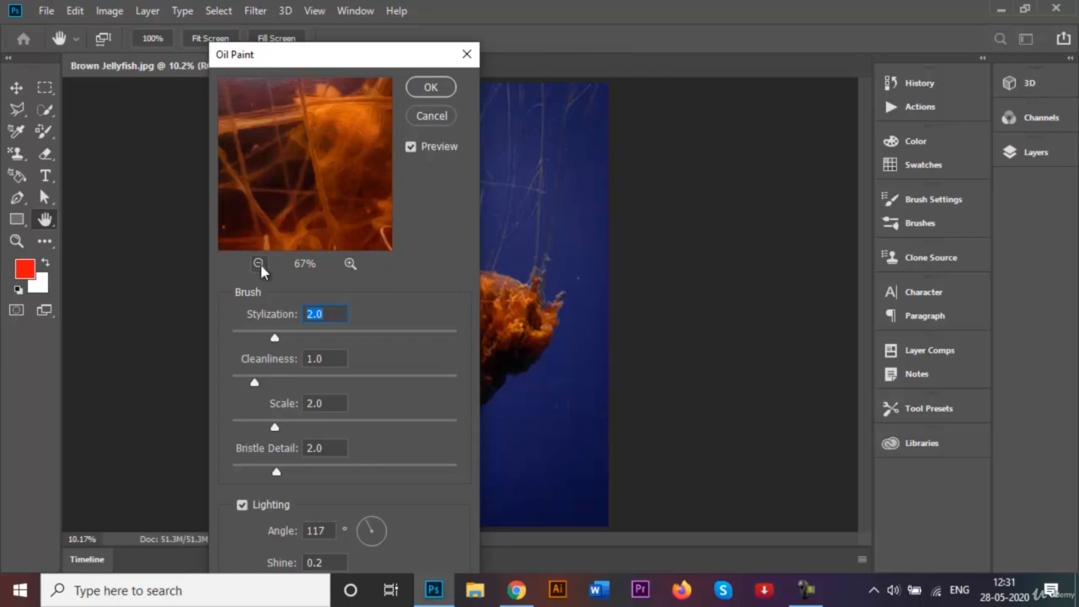
pyautogui.click(260, 264)
pyautogui.click(259, 265)
pyautogui.click(259, 264)
pyautogui.click(260, 264)
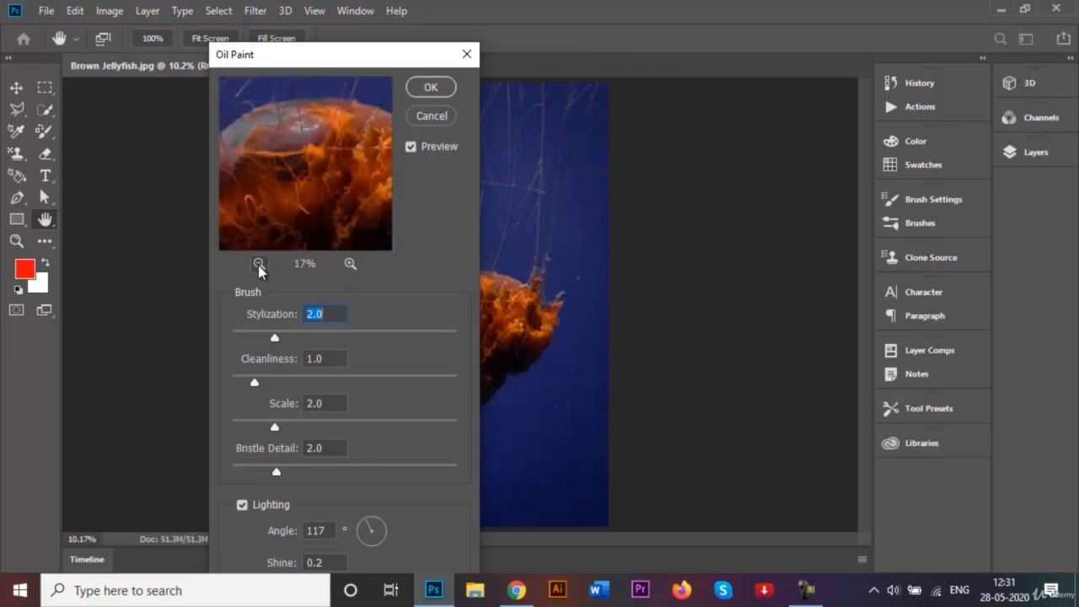
pyautogui.click(259, 265)
pyautogui.moveTo(311, 198); pyautogui.dragTo(306, 186)
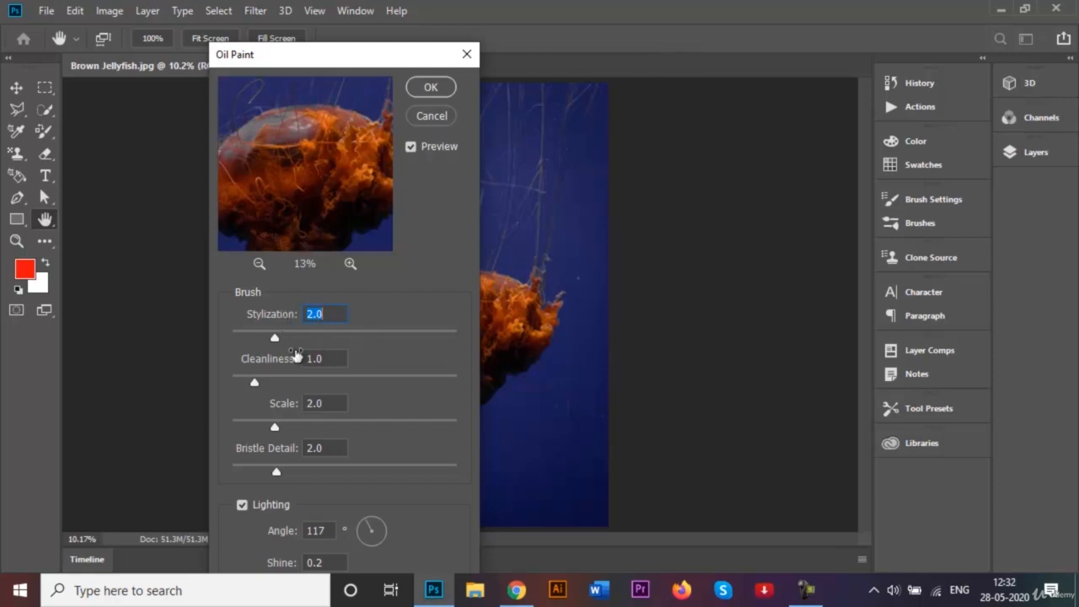
# - Set the Oil Paint brush to Stylization 5.7, Bristle Detail 6.8, Scale 6.4 and Cleanliness 9.1
pyautogui.moveTo(318, 64); pyautogui.dragTo(311, 22)
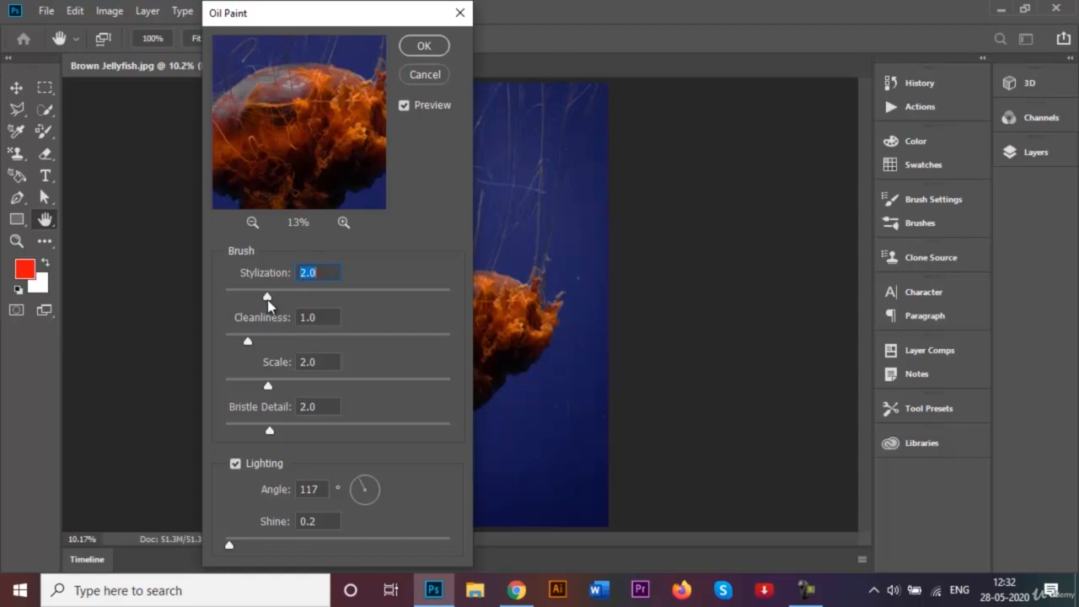
pyautogui.moveTo(314, 308); pyautogui.dragTo(354, 306)
pyautogui.click(344, 223)
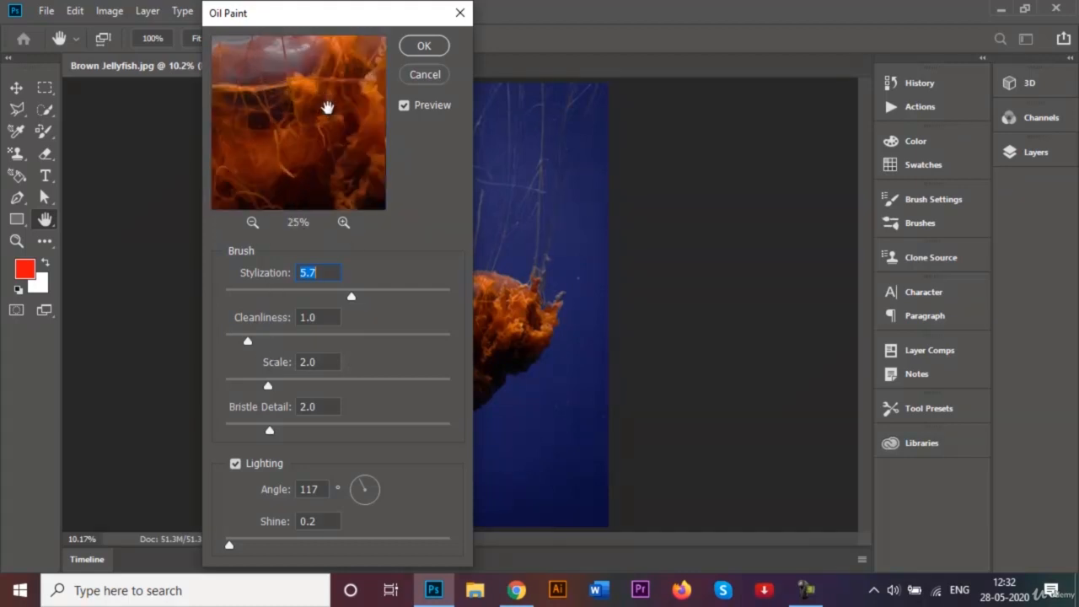
pyautogui.click(343, 223)
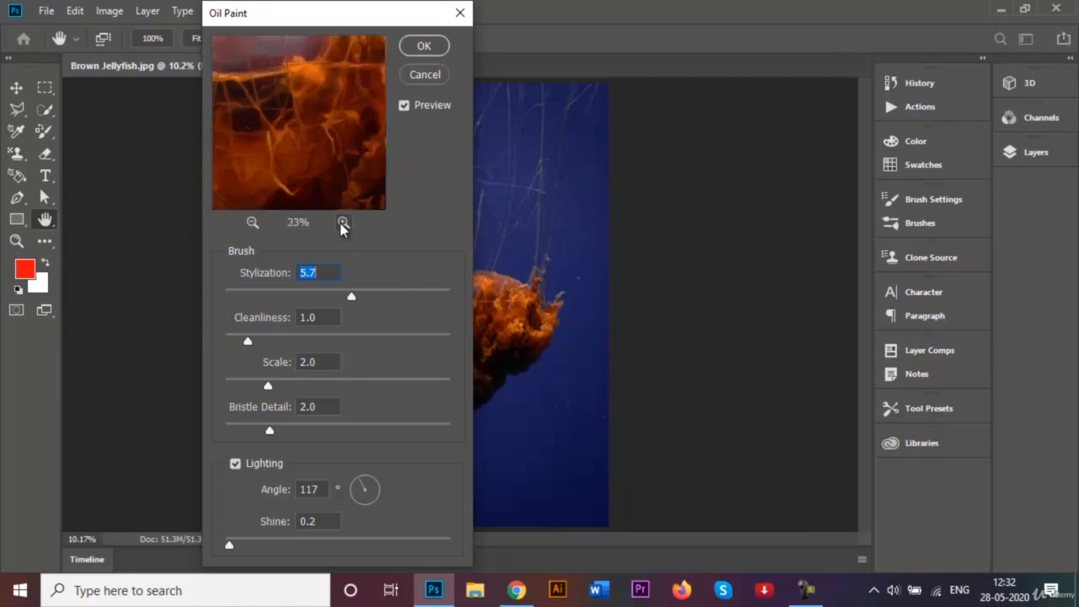
pyautogui.click(343, 223)
pyautogui.click(343, 224)
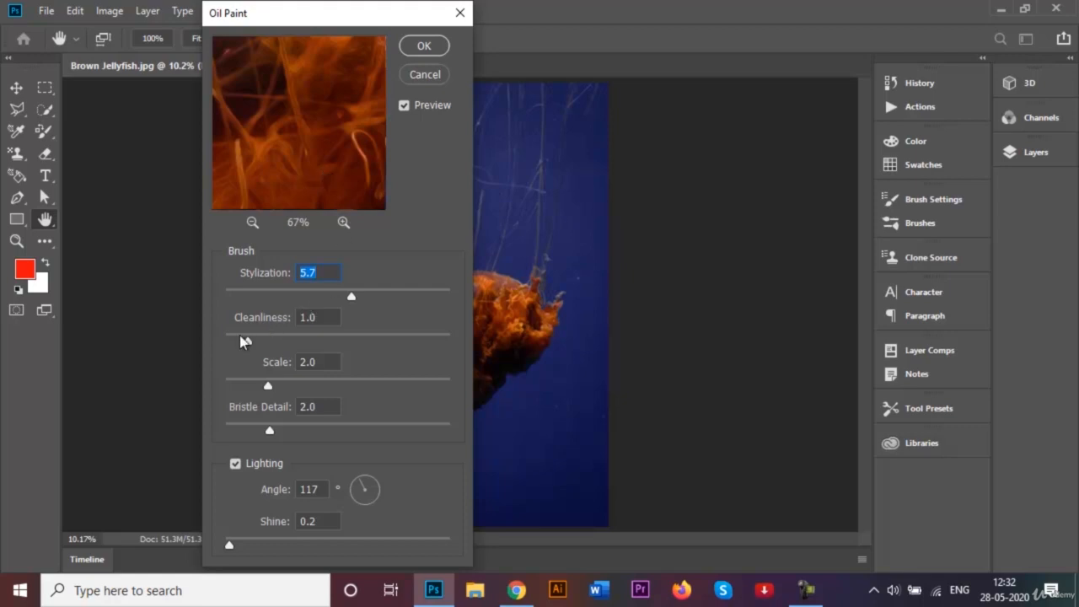
pyautogui.moveTo(271, 433); pyautogui.dragTo(378, 433)
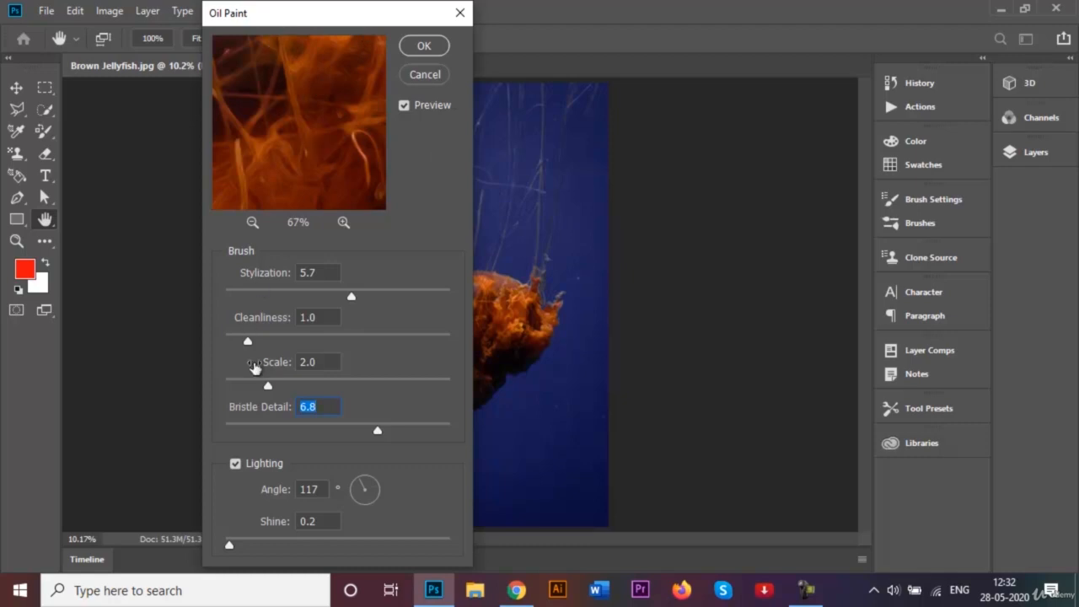
pyautogui.moveTo(268, 388); pyautogui.dragTo(367, 385)
pyautogui.moveTo(250, 338); pyautogui.dragTo(430, 349)
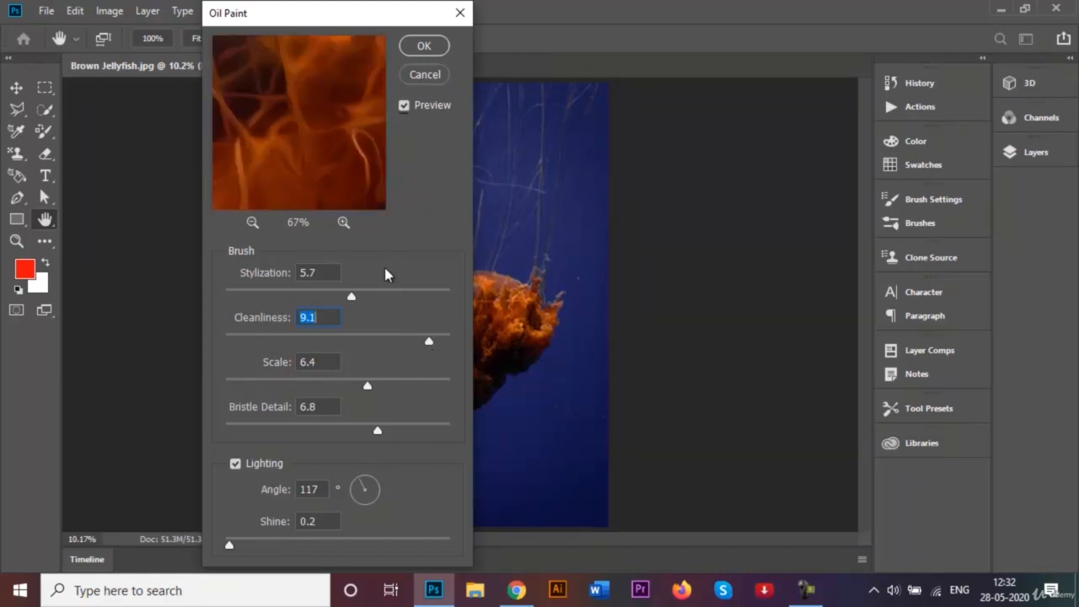
# - Raise the Oil Paint Stylization, Cleanliness, Scale and Bristle Detail to their maximum of 10.0
pyautogui.moveTo(352, 298)
pyautogui.mouseDown()
pyautogui.moveTo(430, 306)
pyautogui.moveTo(450, 297)
pyautogui.moveTo(431, 345)
pyautogui.moveTo(464, 346)
pyautogui.mouseUp()
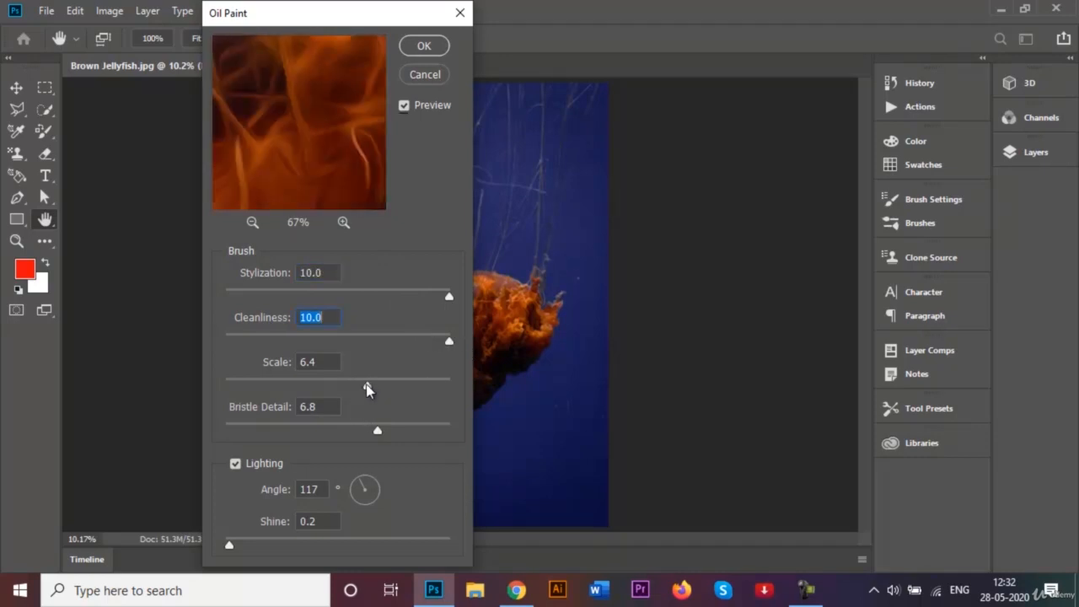
pyautogui.click(413, 387)
pyautogui.moveTo(415, 390); pyautogui.dragTo(462, 390)
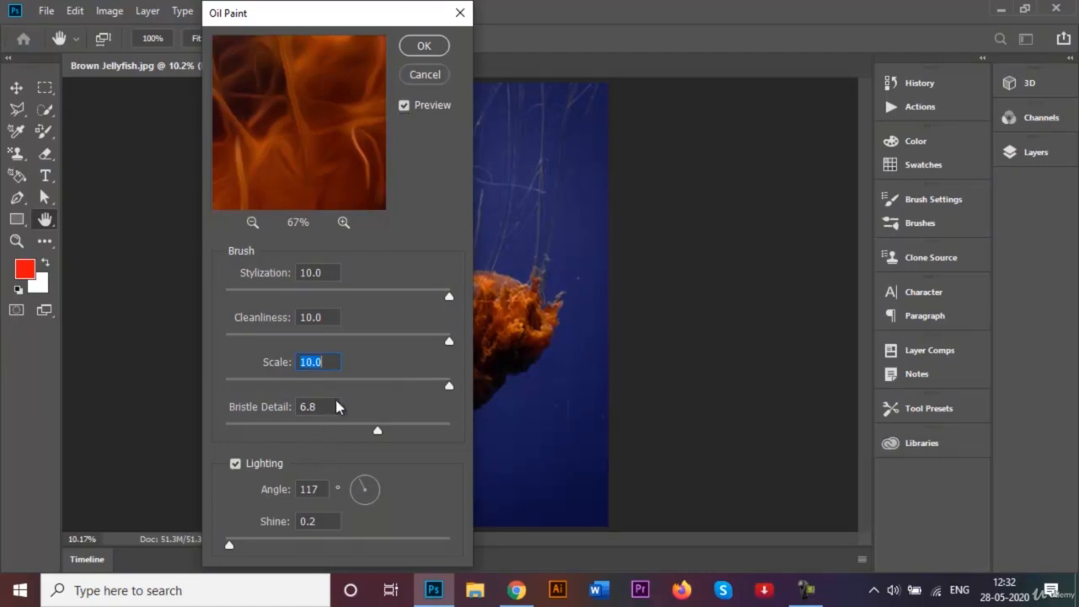
pyautogui.moveTo(378, 433); pyautogui.dragTo(470, 439)
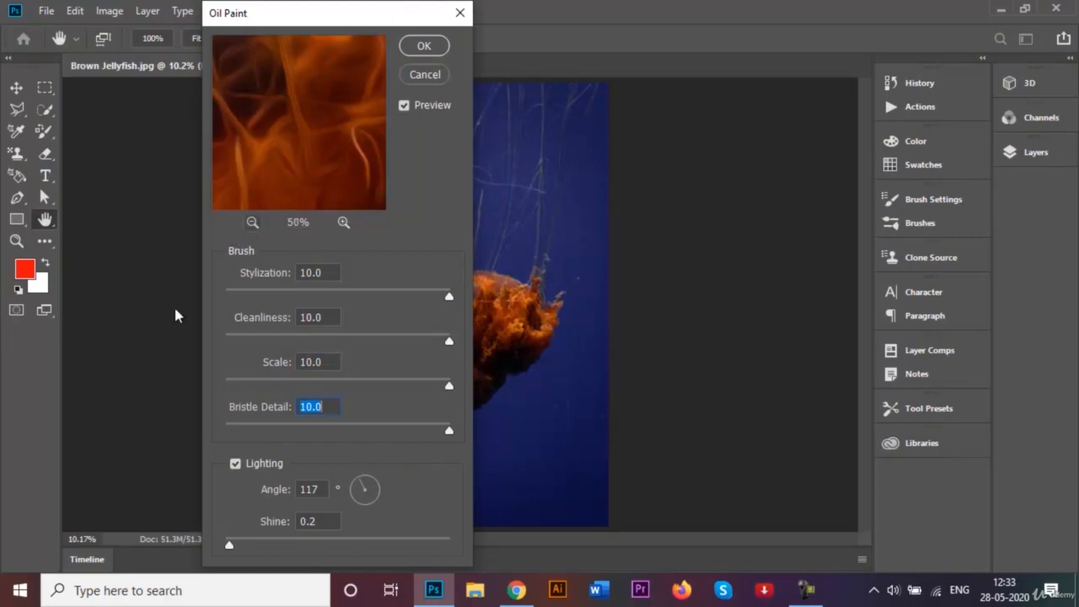
# - Apply the Oil Paint filter with Bristle Detail 9.8 and lighting Shine 3.0
pyautogui.click(242, 221)
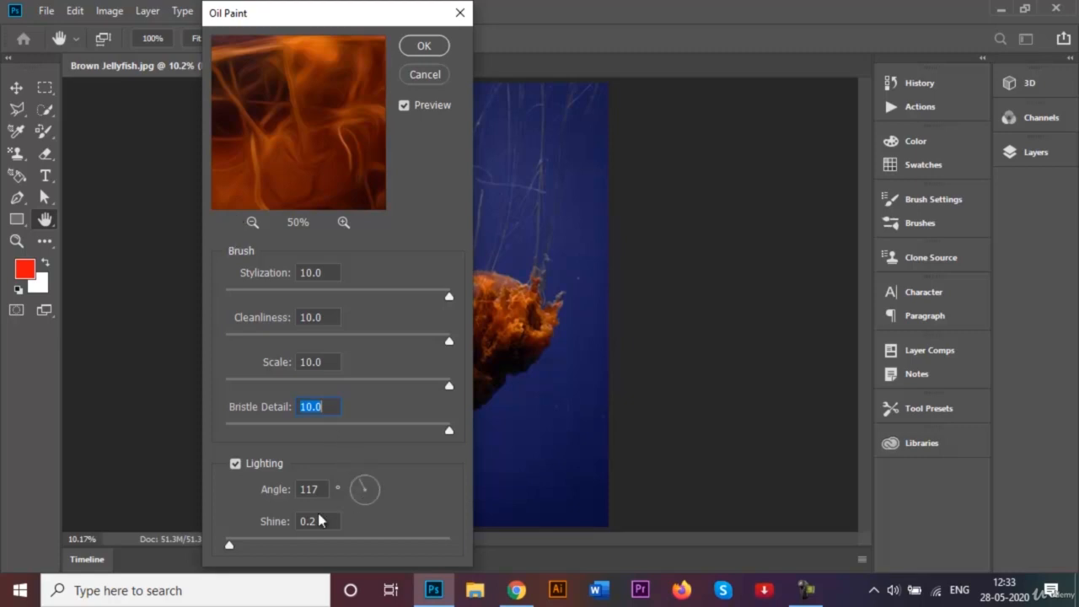
pyautogui.scroll(-2, 231, 549)
pyautogui.moveTo(231, 549); pyautogui.dragTo(295, 559)
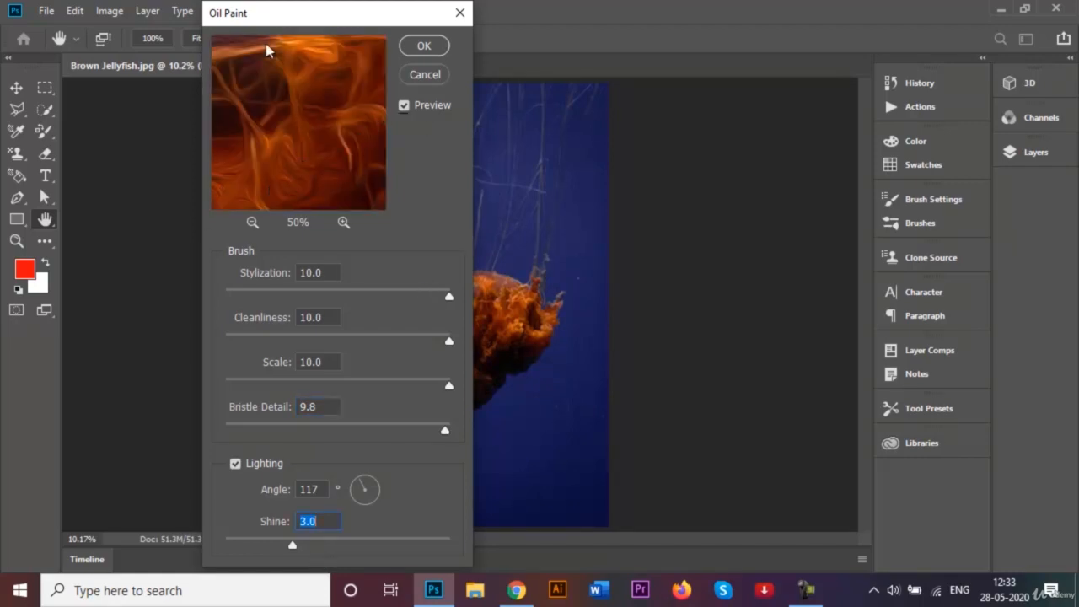
pyautogui.click(425, 48)
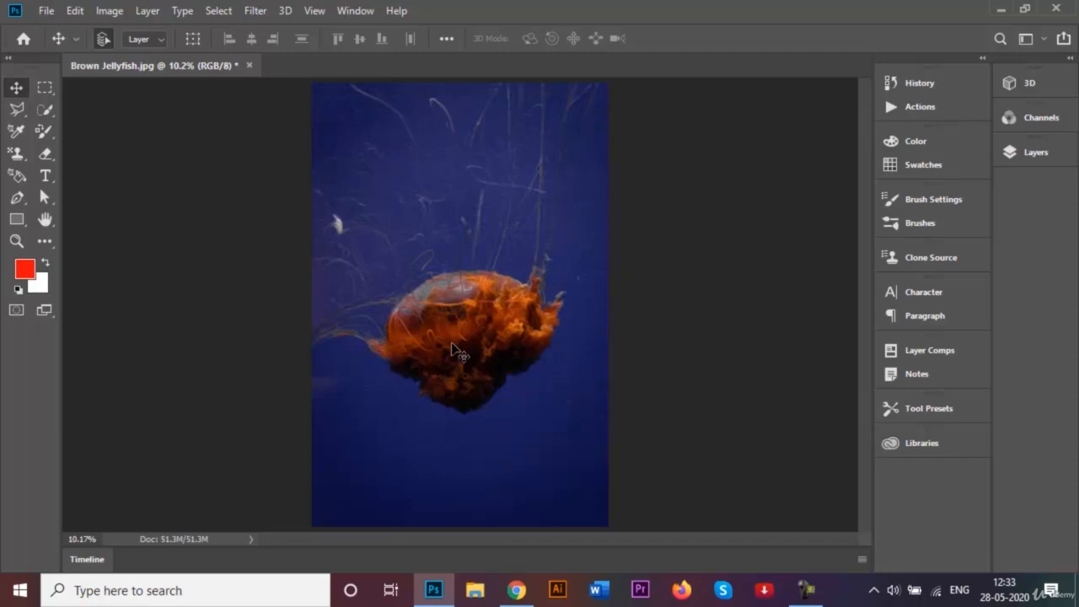
# - Inspect the painted texture on the jellyfish up close and undo the Oil Paint filter
pyautogui.scroll(4, 452, 347)
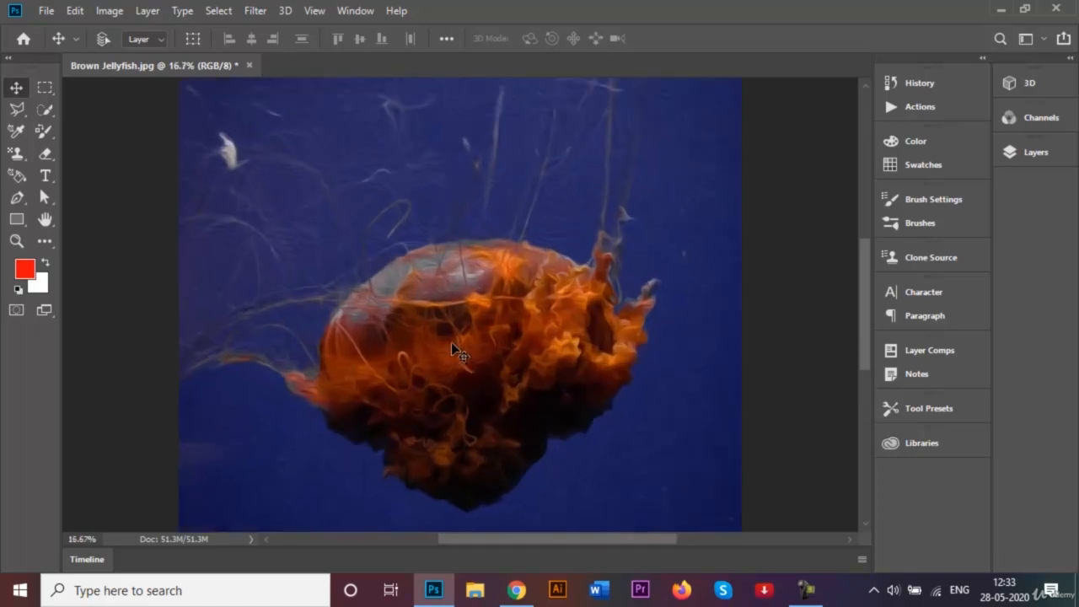
pyautogui.scroll(-4, 426, 340)
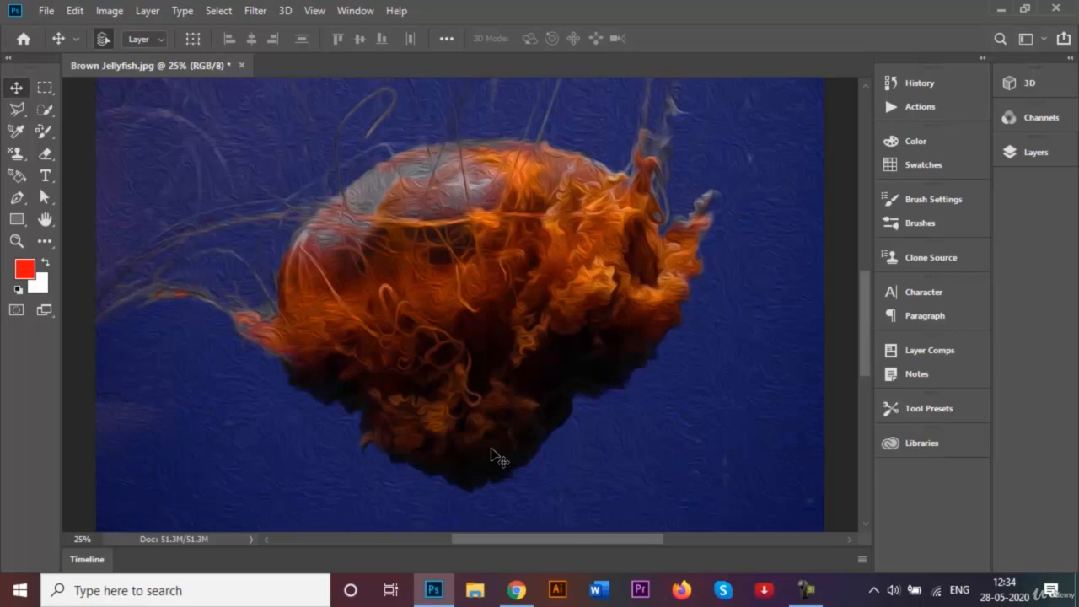
pyautogui.hotkey('ctrl', 'z')
pyautogui.hotkey('ctrl', '0')
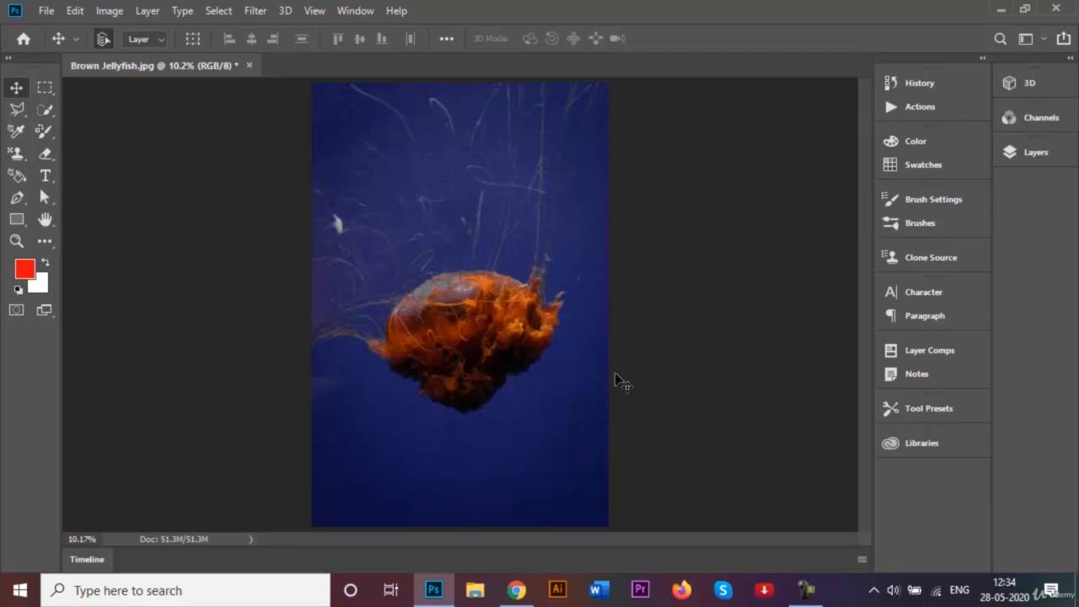
pyautogui.click(807, 589)
pyautogui.click(1001, 534)
pyautogui.hotkey('ctrl', 's')
# - Open the Trace Contour filter and compare the Lower edge option with Upper, leaving Upper selected
pyautogui.click(249, 11)
pyautogui.moveTo(338, 317)
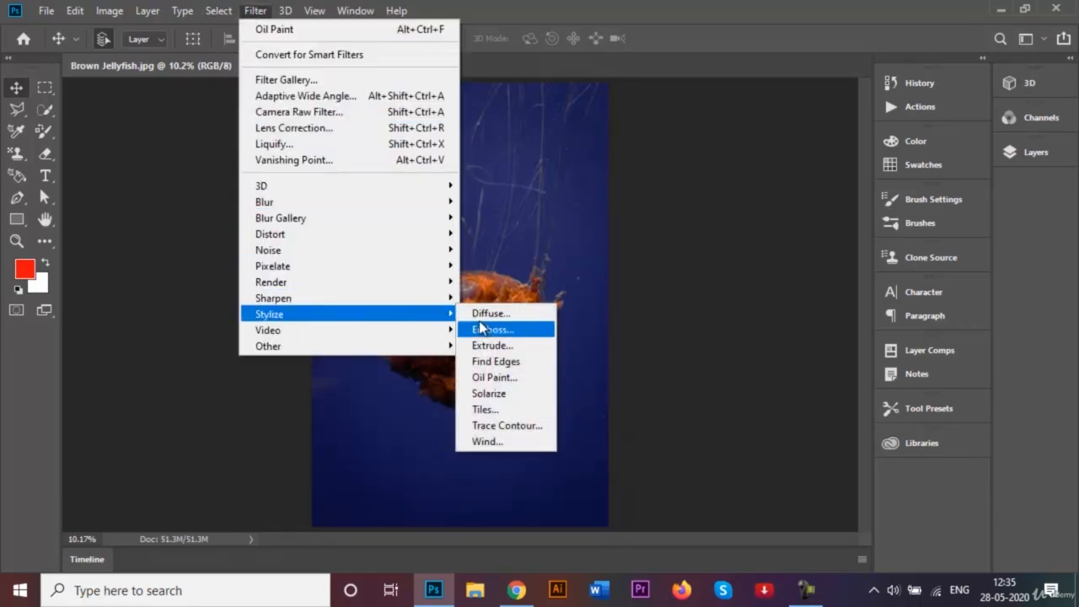
pyautogui.click(511, 425)
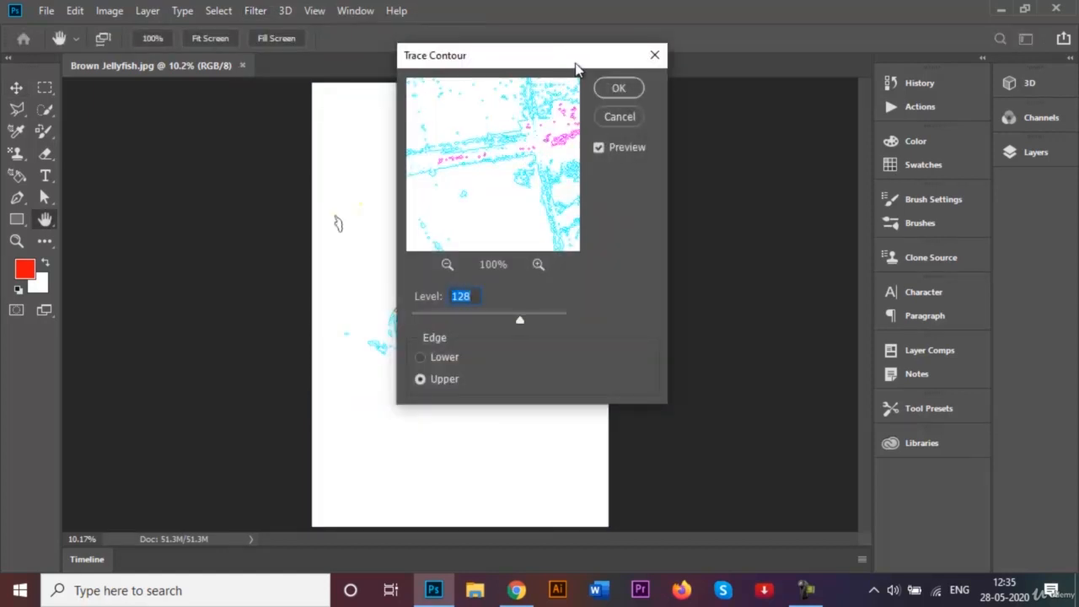
pyautogui.moveTo(577, 69); pyautogui.dragTo(777, 117)
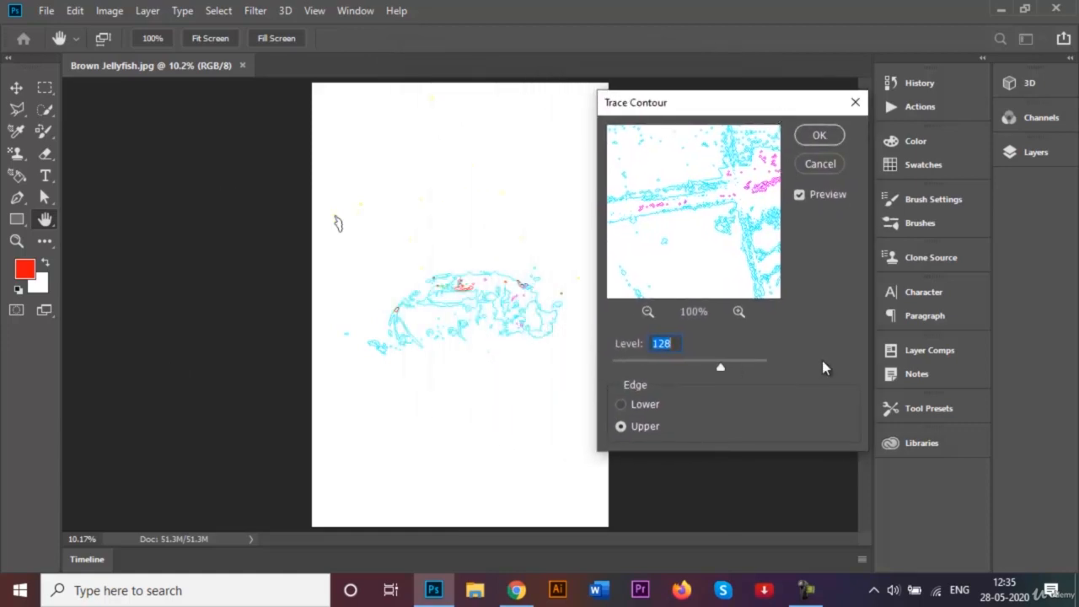
pyautogui.click(622, 406)
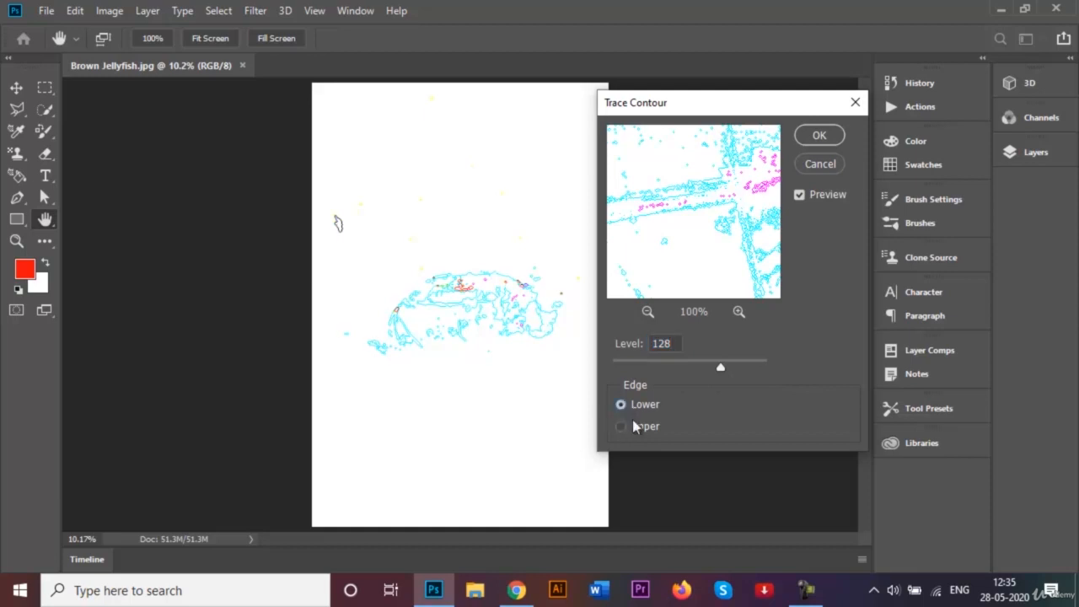
pyautogui.click(621, 428)
# - Apply Trace Contour to the jellyfish image at Level 52, and undo the filter
pyautogui.click(720, 369)
pyautogui.moveTo(720, 369); pyautogui.dragTo(656, 371)
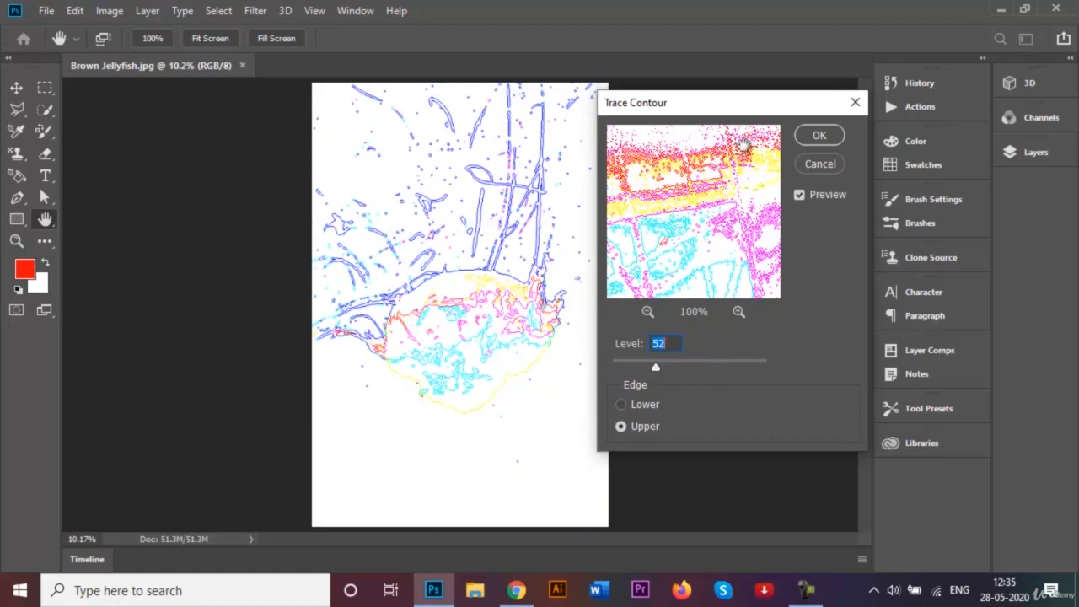
pyautogui.click(820, 137)
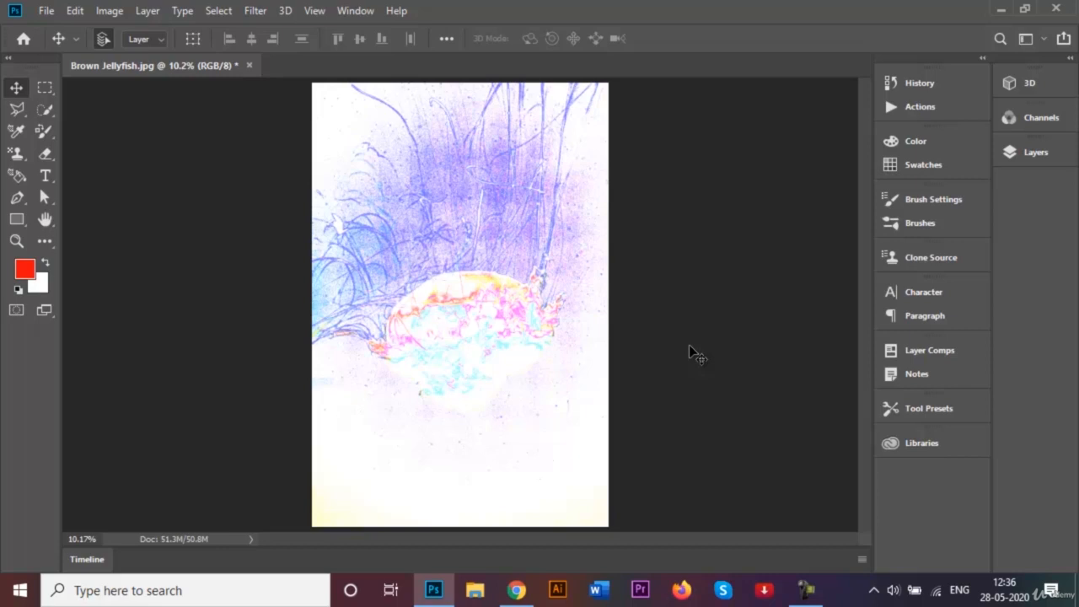
pyautogui.hotkey('ctrl', 'z')
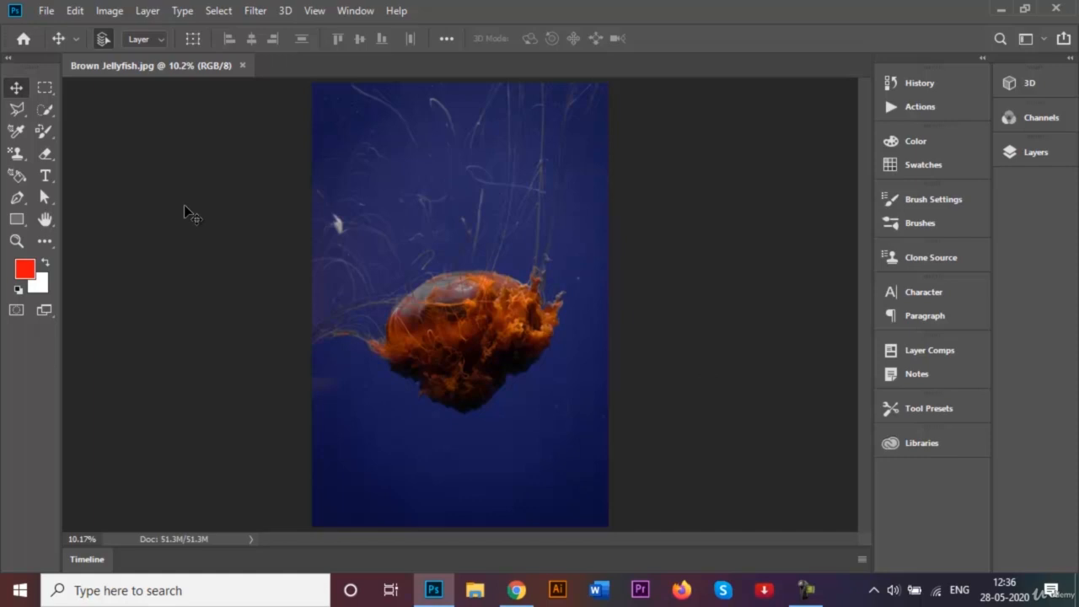
# - Apply the Diffuse filter to the jellyfish image in Normal mode after previewing the Lighten Only and Anisotropic modes
pyautogui.click(258, 12)
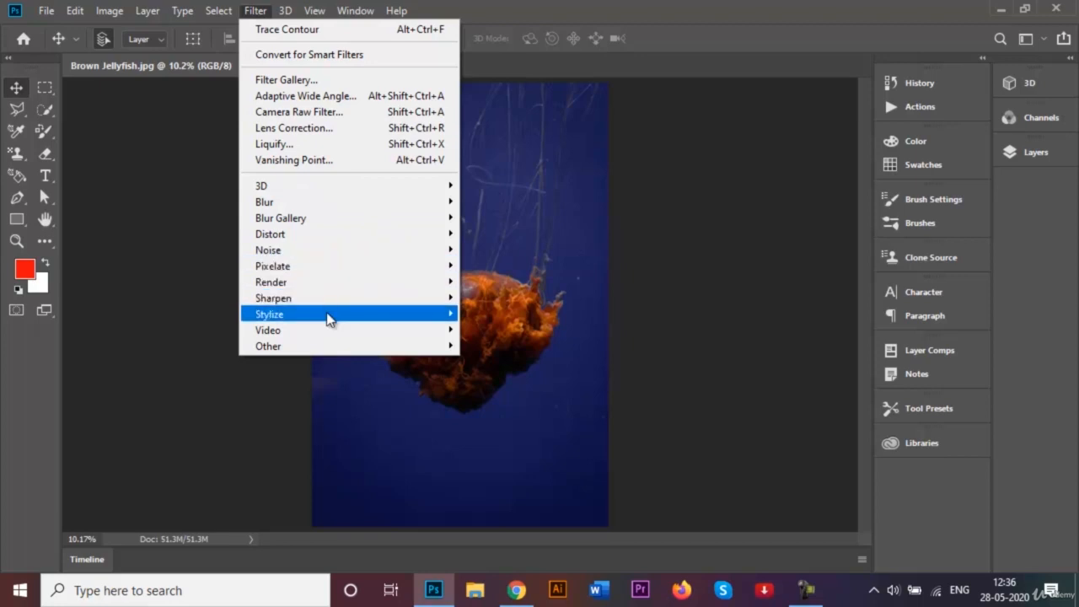
pyautogui.moveTo(329, 321)
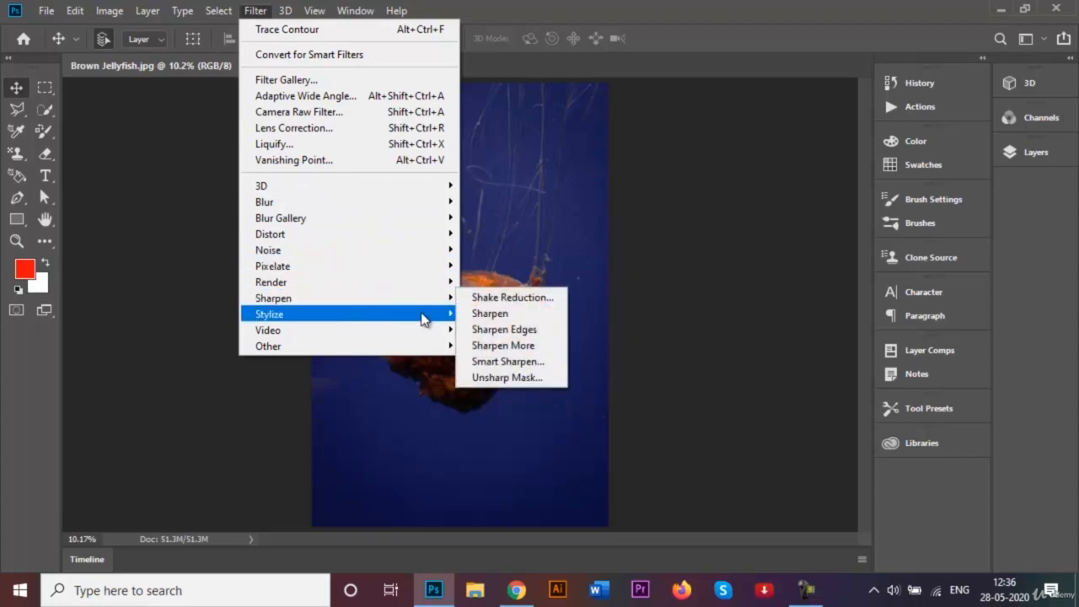
pyautogui.click(489, 312)
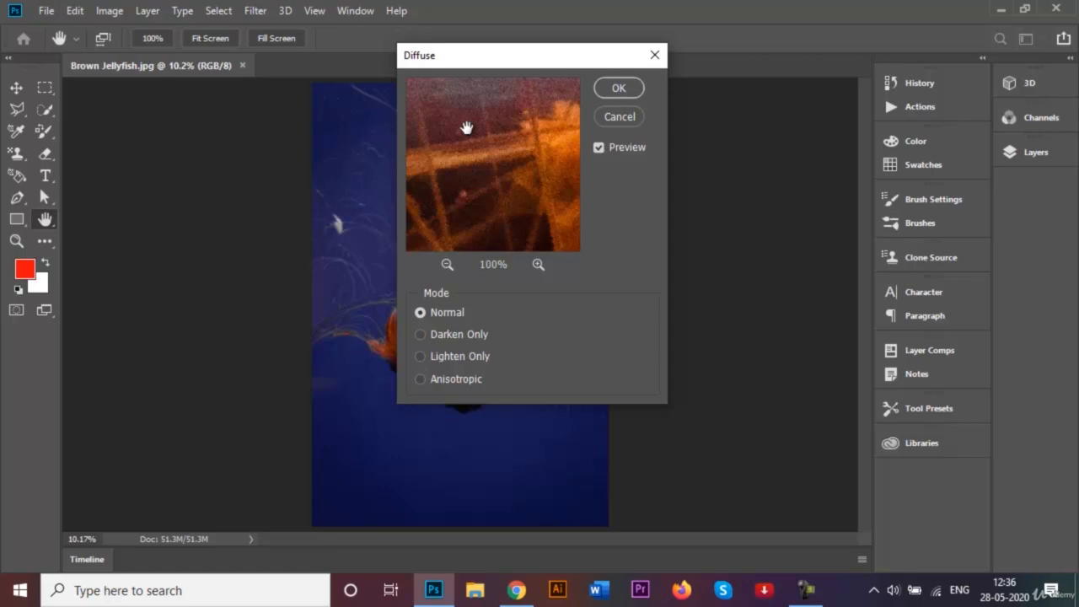
pyautogui.moveTo(504, 59); pyautogui.dragTo(681, 120)
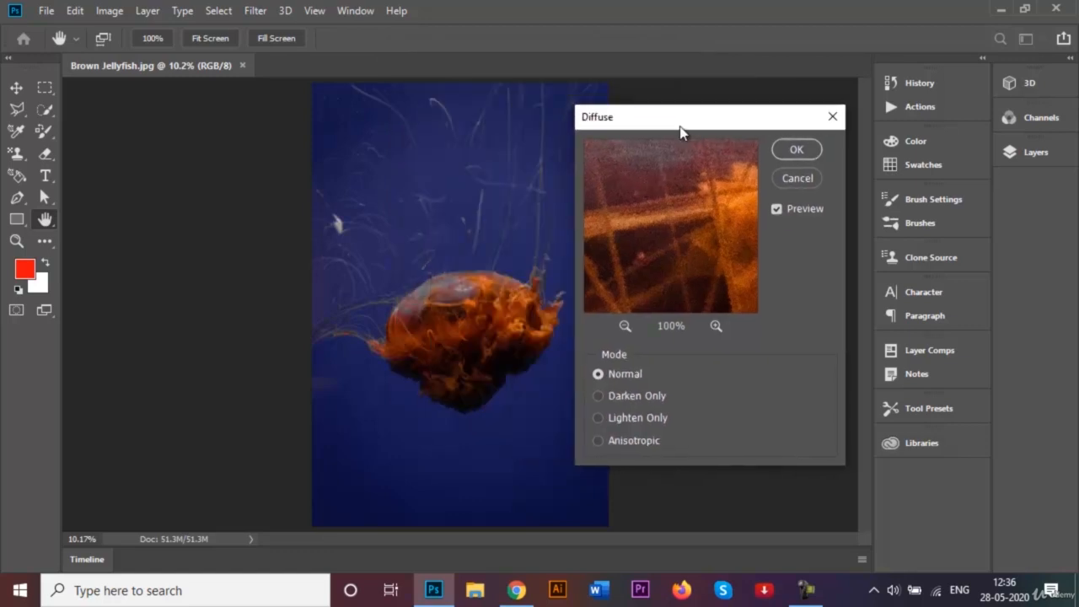
pyautogui.click(599, 418)
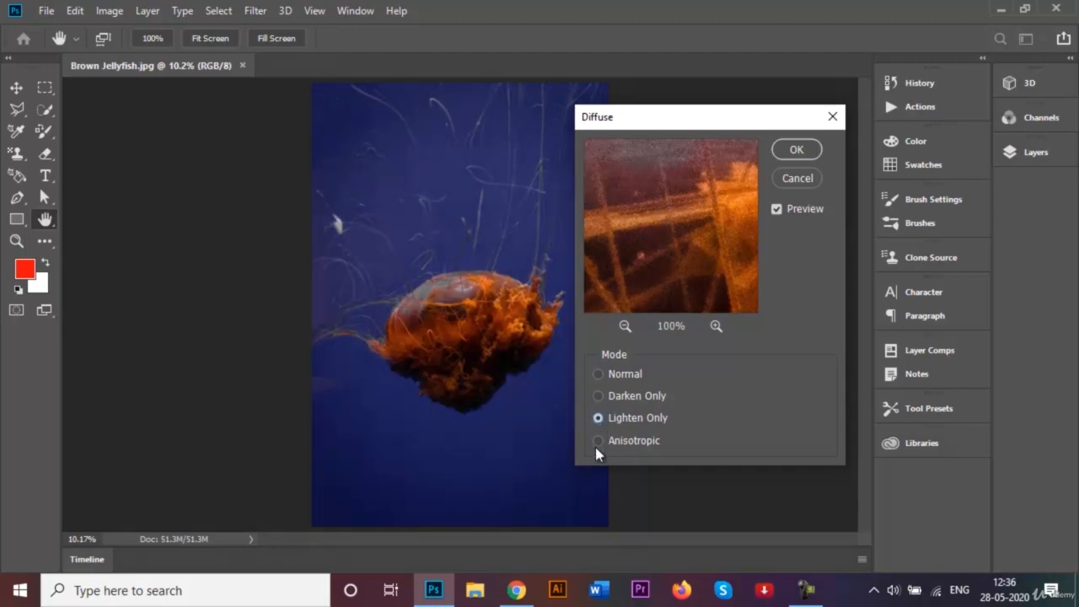
pyautogui.click(598, 441)
pyautogui.click(599, 375)
pyautogui.click(599, 441)
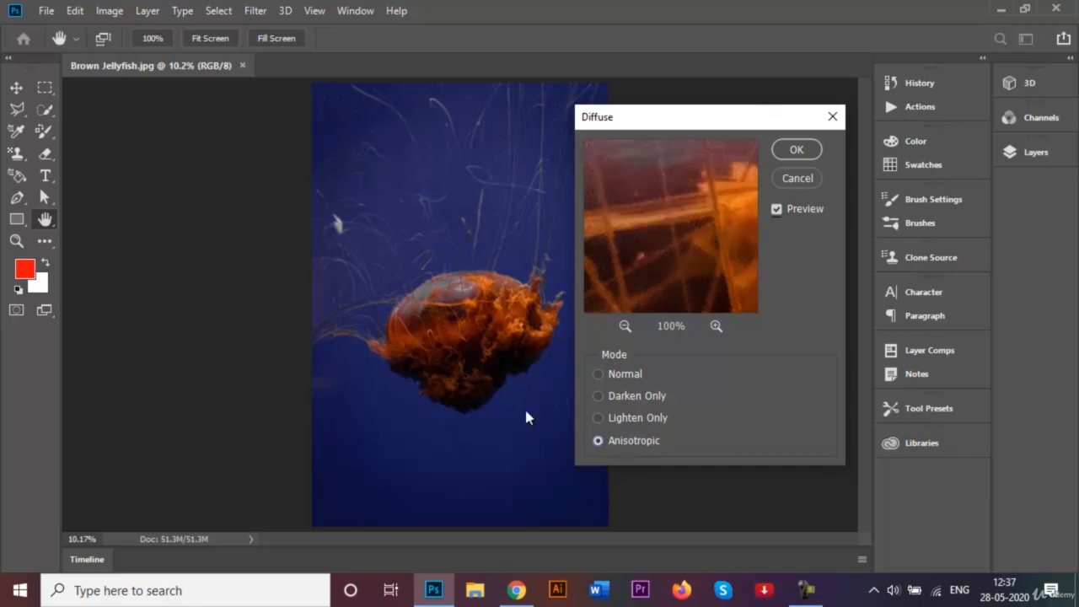
pyautogui.click(598, 375)
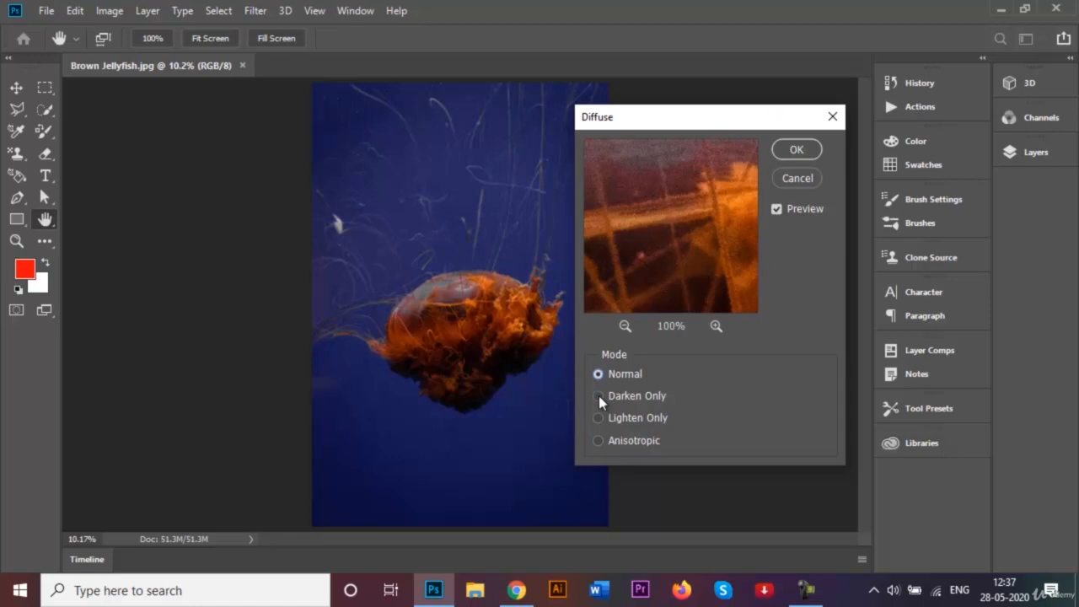
pyautogui.click(794, 150)
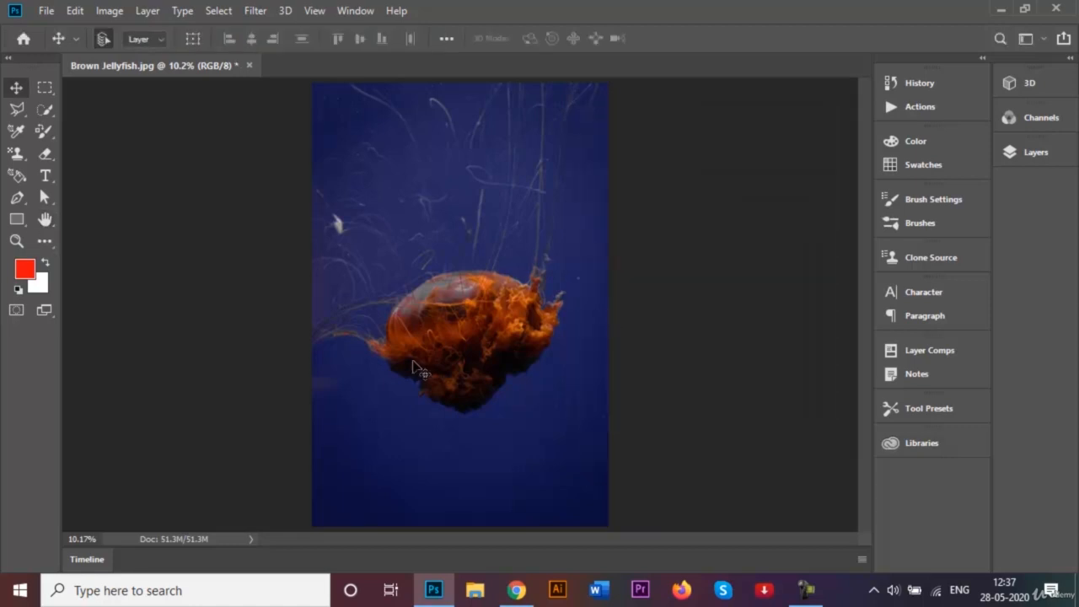
# - Inspect the diffused texture on the jellyfish up close and undo the Diffuse filter
pyautogui.scroll(4, 413, 360)
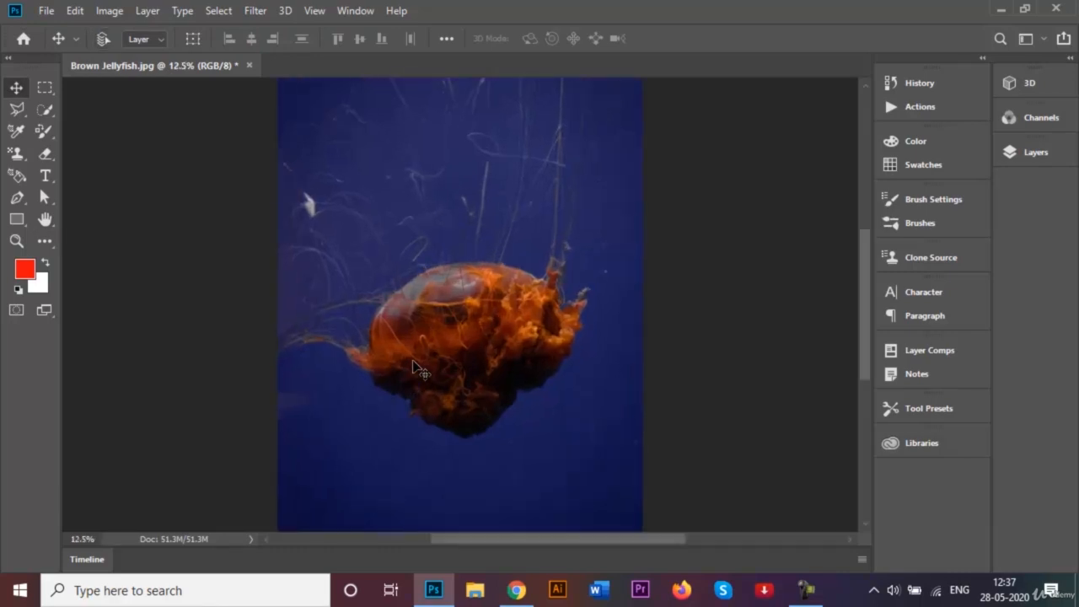
pyautogui.scroll(3, 412, 360)
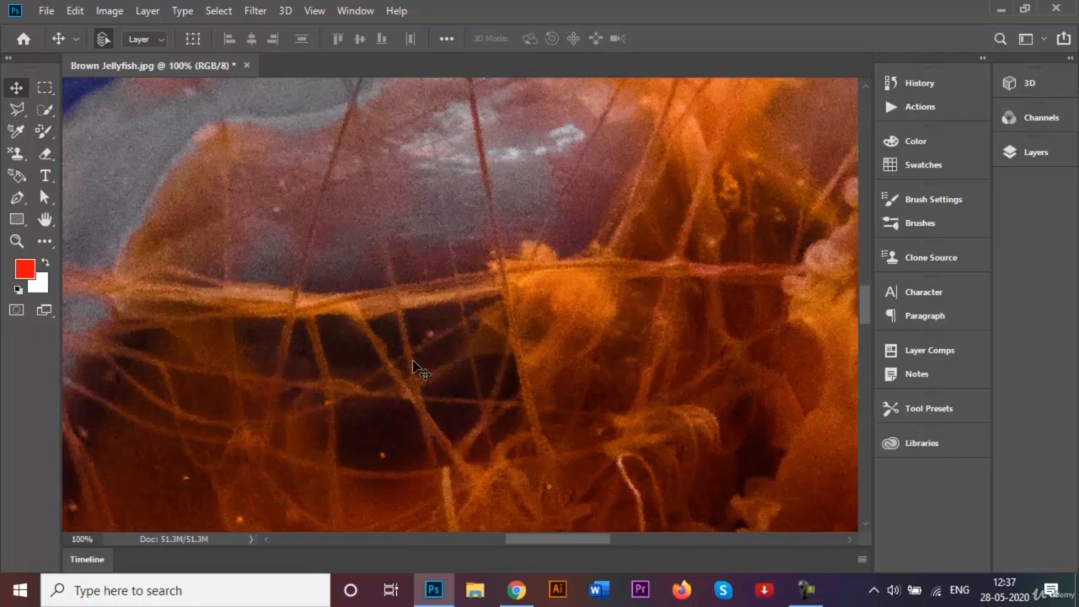
pyautogui.scroll(-5, 413, 360)
pyautogui.scroll(-5, 460, 396)
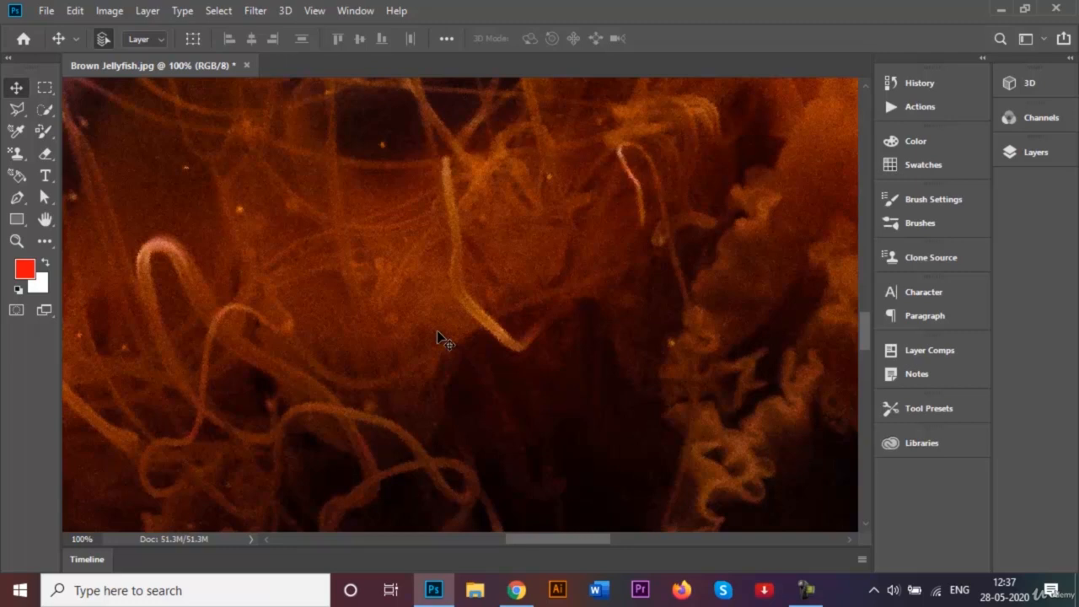
pyautogui.hotkey('ctrl', '0')
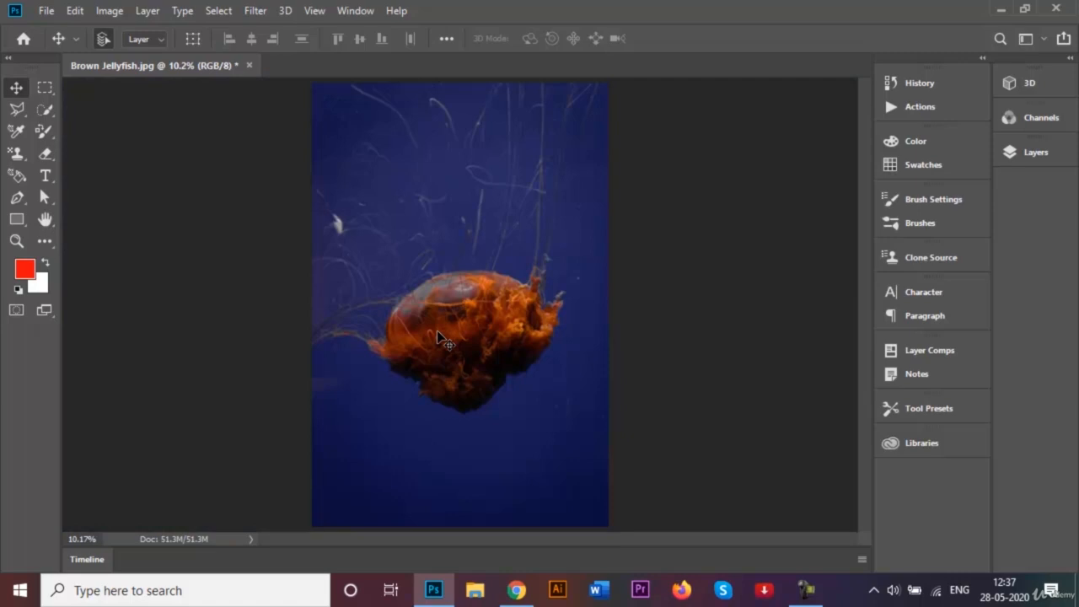
pyautogui.hotkey('ctrl', 'z')
# - Open the Wind filter and compare the Wind, Blast and Stagger methods, leaving Blast selected
pyautogui.click(255, 11)
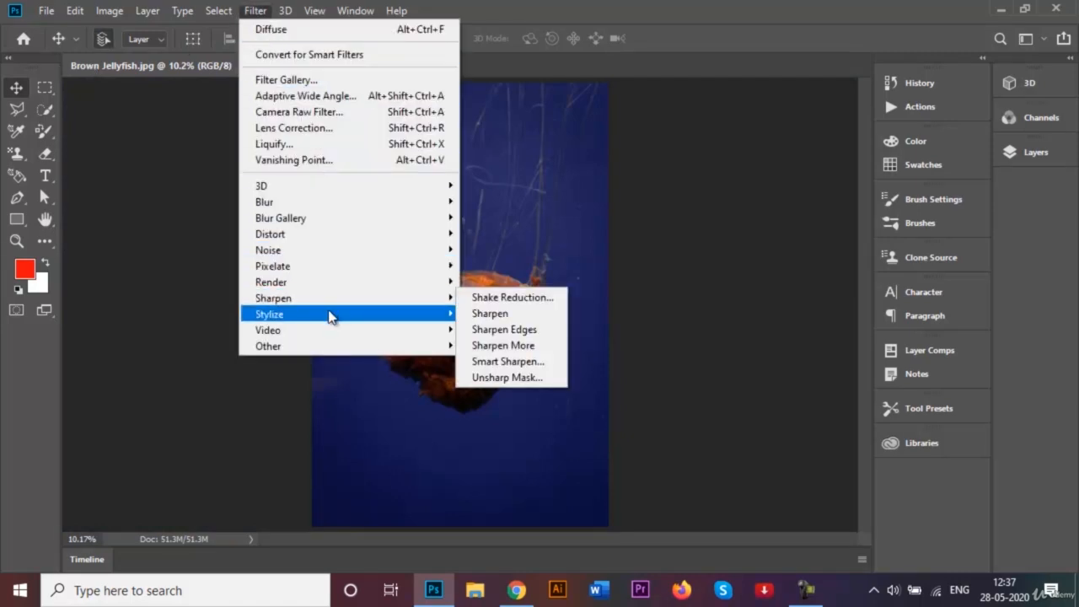
pyautogui.moveTo(329, 313)
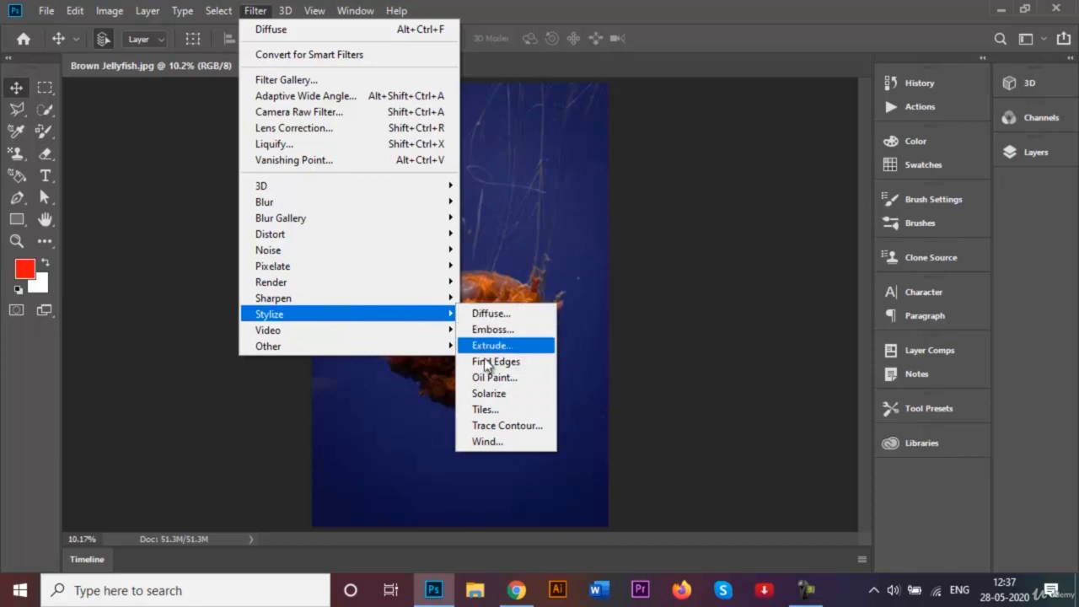
pyautogui.click(488, 441)
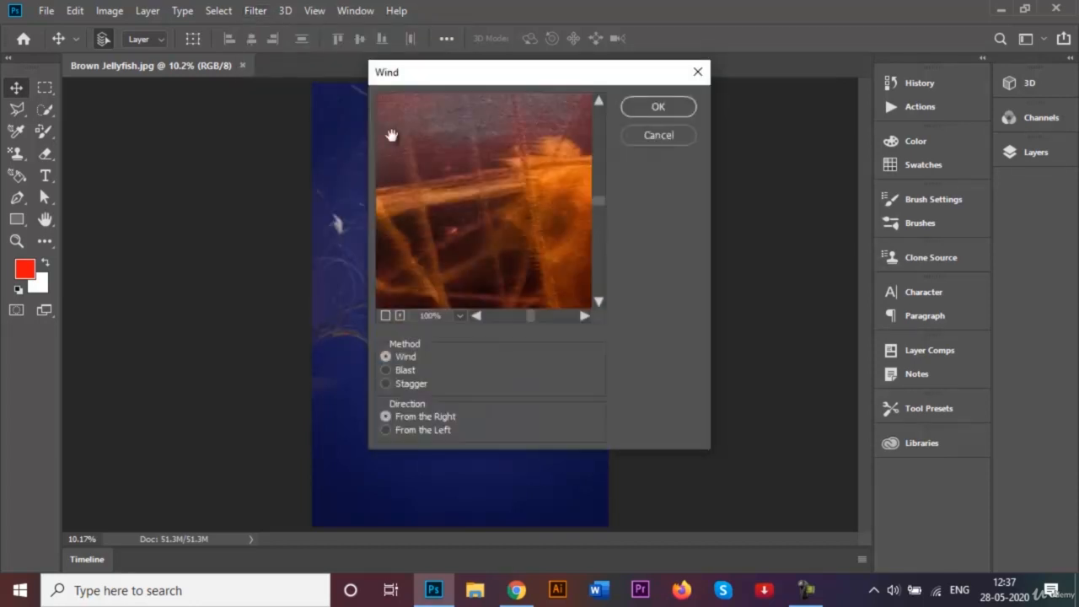
pyautogui.moveTo(506, 79); pyautogui.dragTo(711, 105)
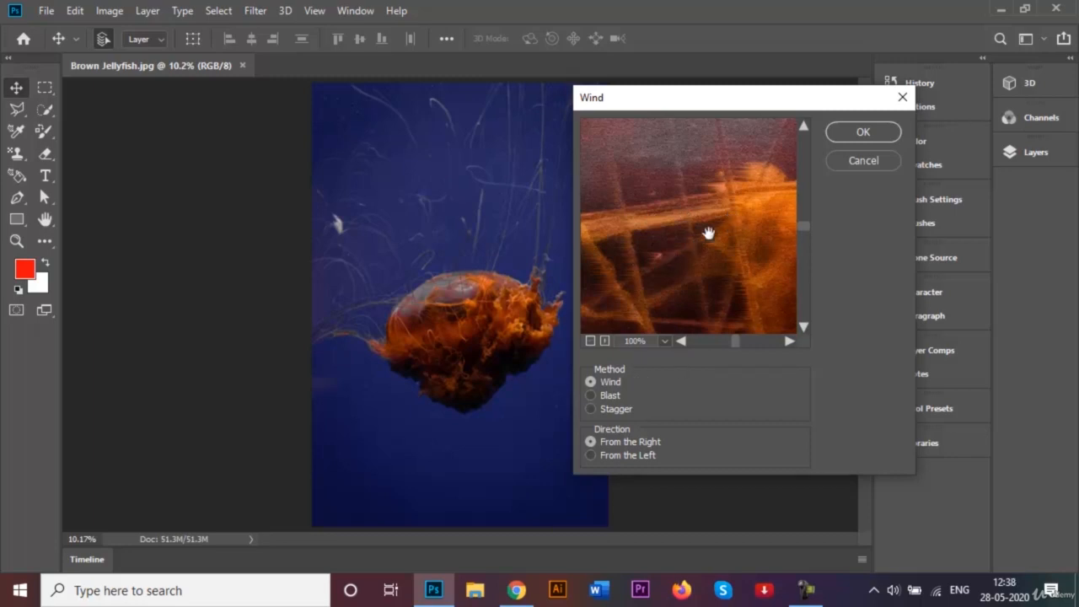
pyautogui.click(592, 397)
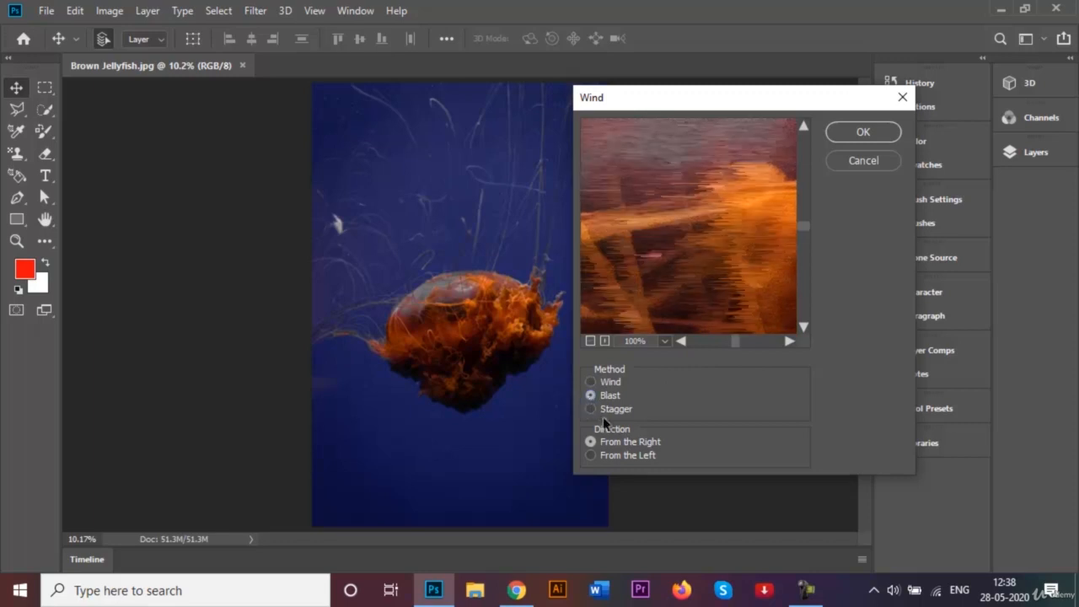
pyautogui.click(589, 407)
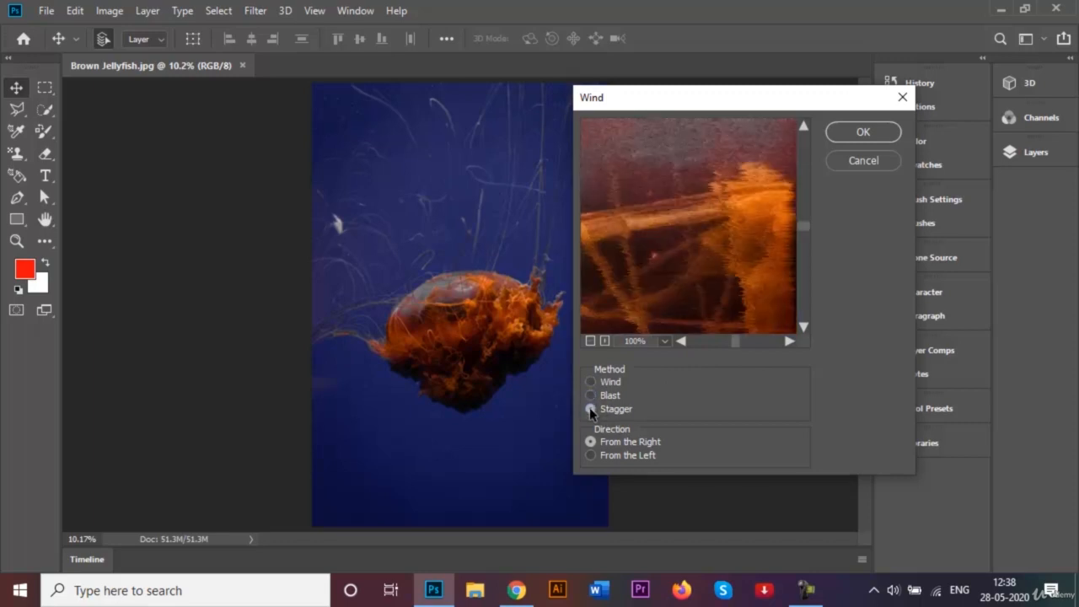
pyautogui.click(590, 394)
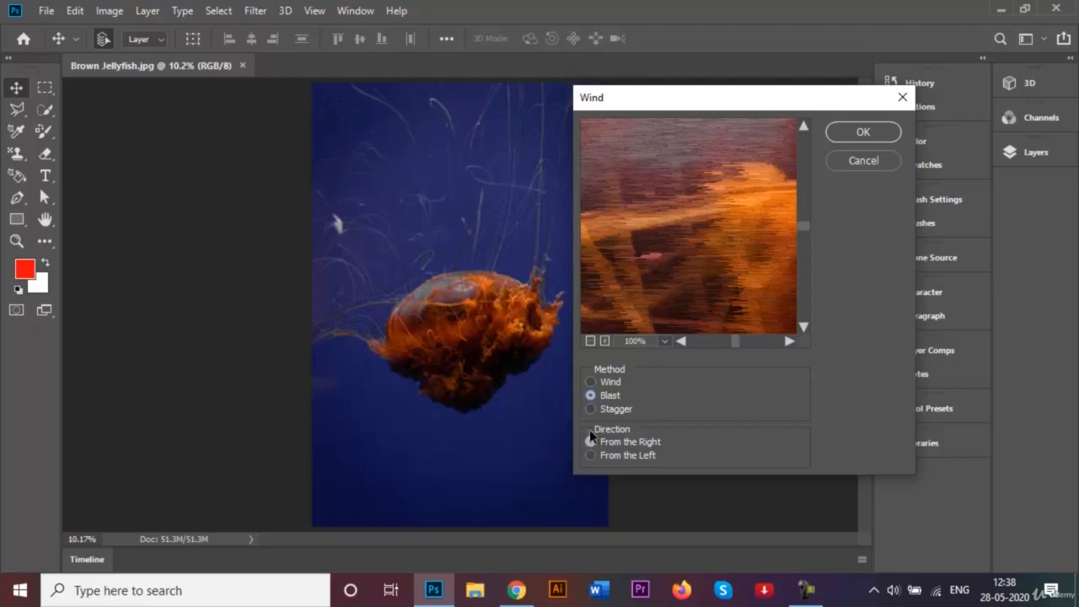
# - Preview the From the Left direction and apply the Wind filter with the direction set to From the Right
pyautogui.click(590, 455)
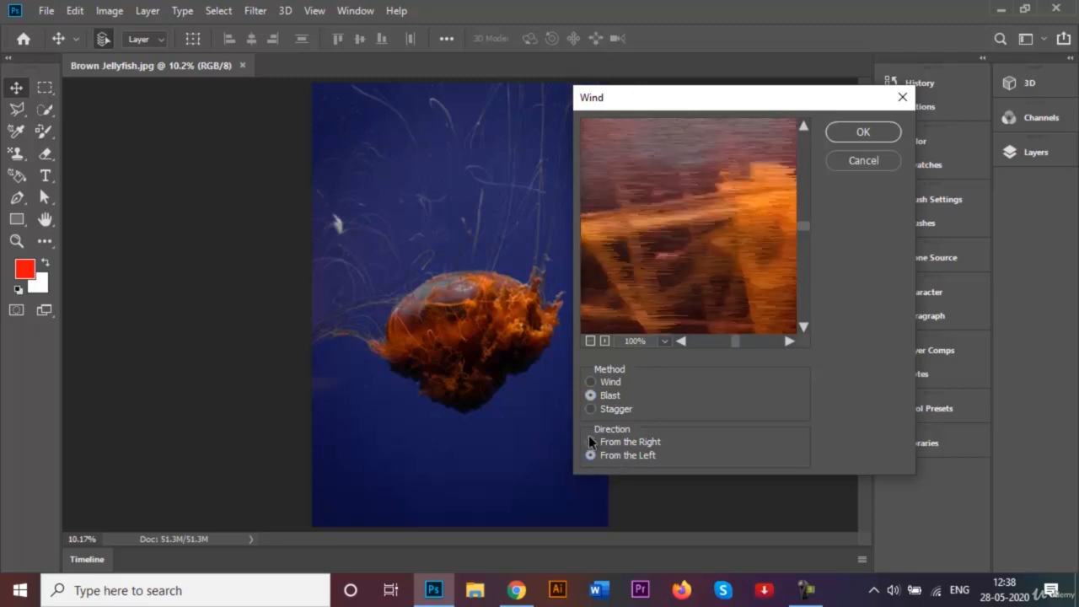
pyautogui.click(590, 442)
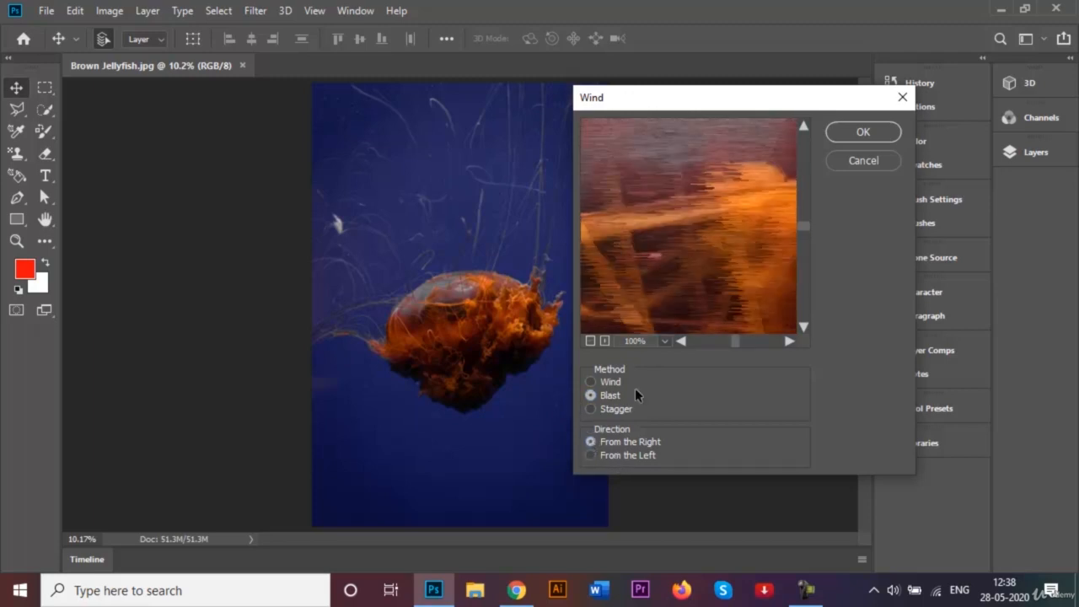
pyautogui.click(843, 132)
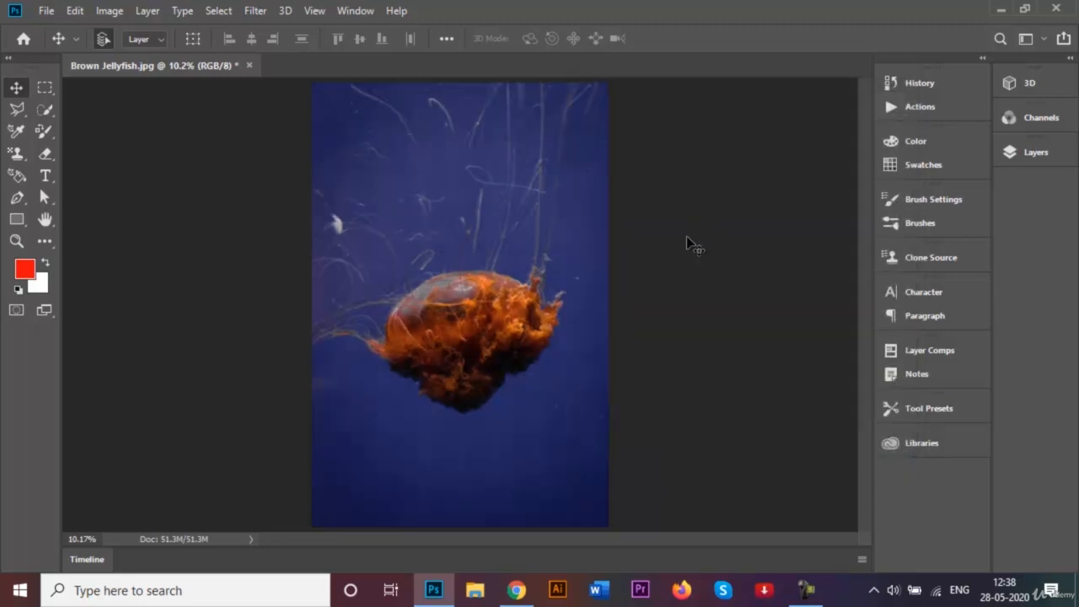
# - Inspect the wind streaks on the jellyfish up close and undo the Wind filter
pyautogui.hotkey('ctrl', '+')
pyautogui.hotkey('ctrl', '+')
pyautogui.hotkey('ctrl', '+')
pyautogui.hotkey('ctrl', '+')
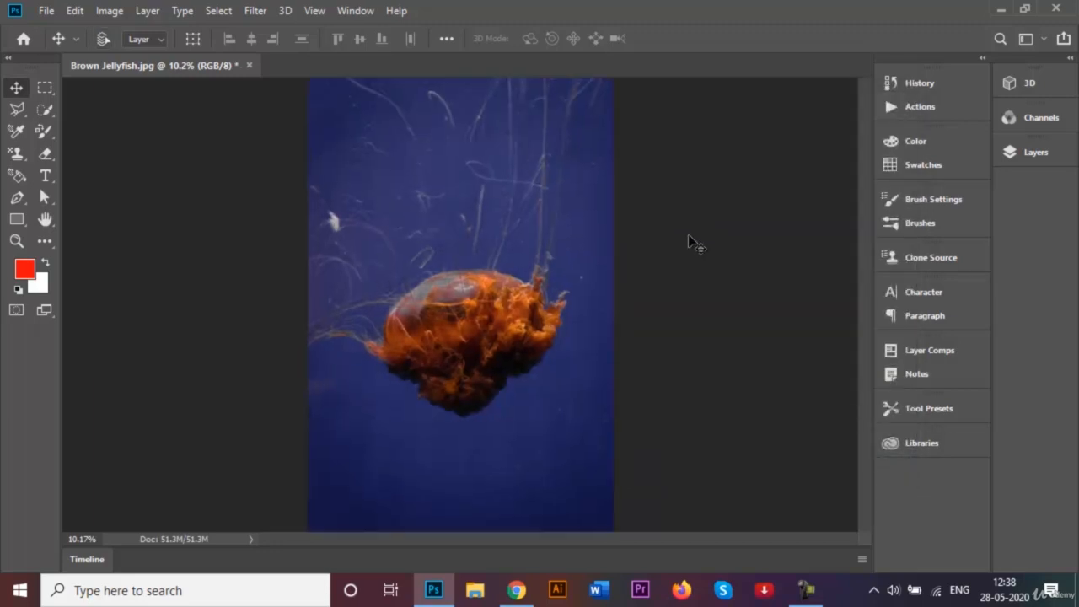
pyautogui.hotkey('ctrl', '+')
pyautogui.hotkey('ctrl', '+')
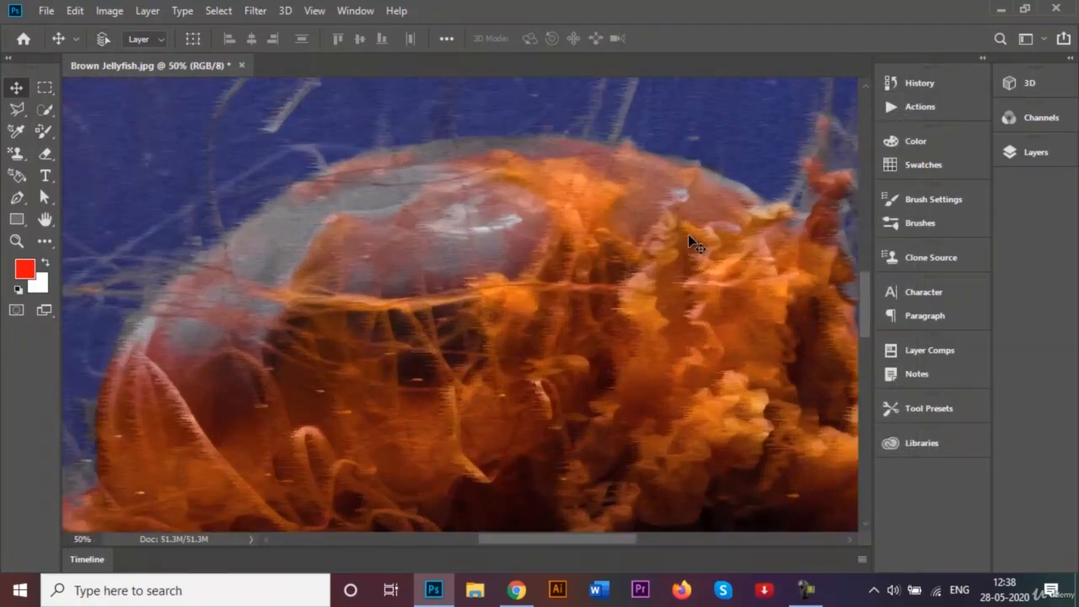
pyautogui.scroll(-5, 627, 270)
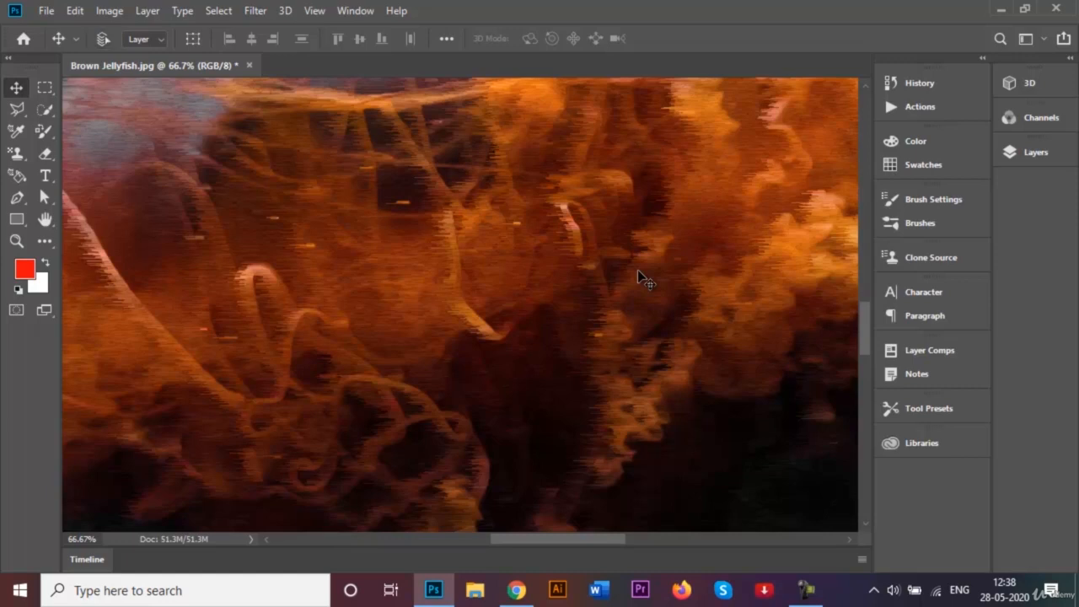
pyautogui.hotkey('ctrl', '0')
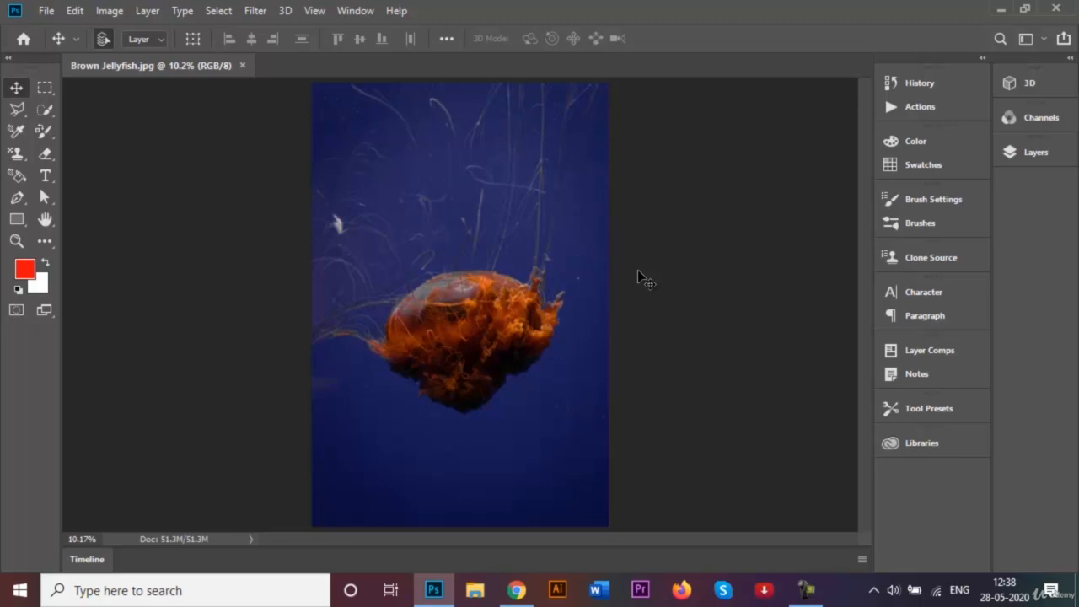
pyautogui.click(255, 12)
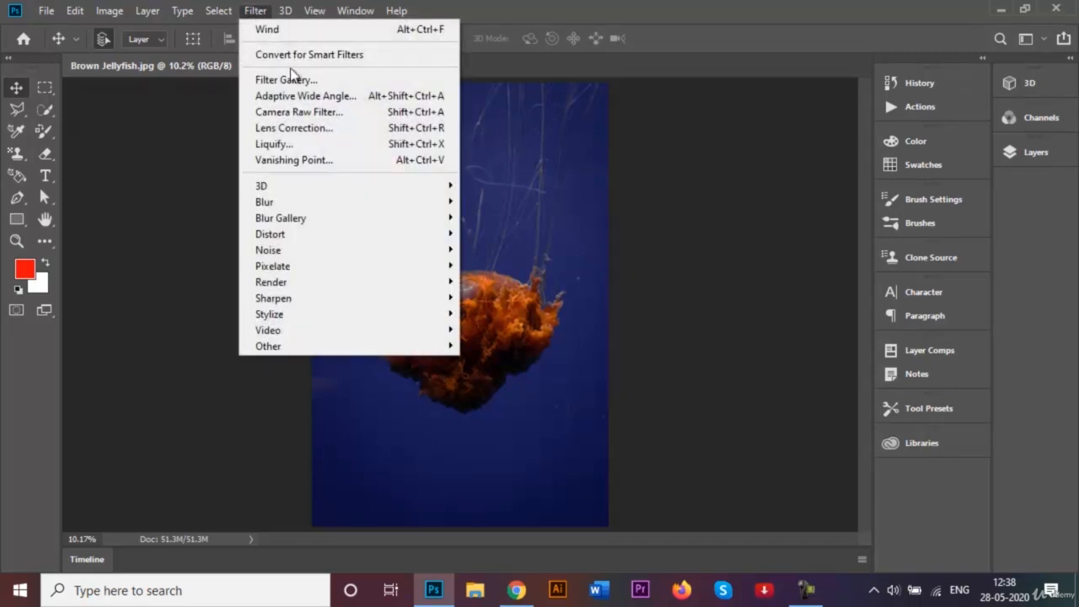
pyautogui.moveTo(322, 326)
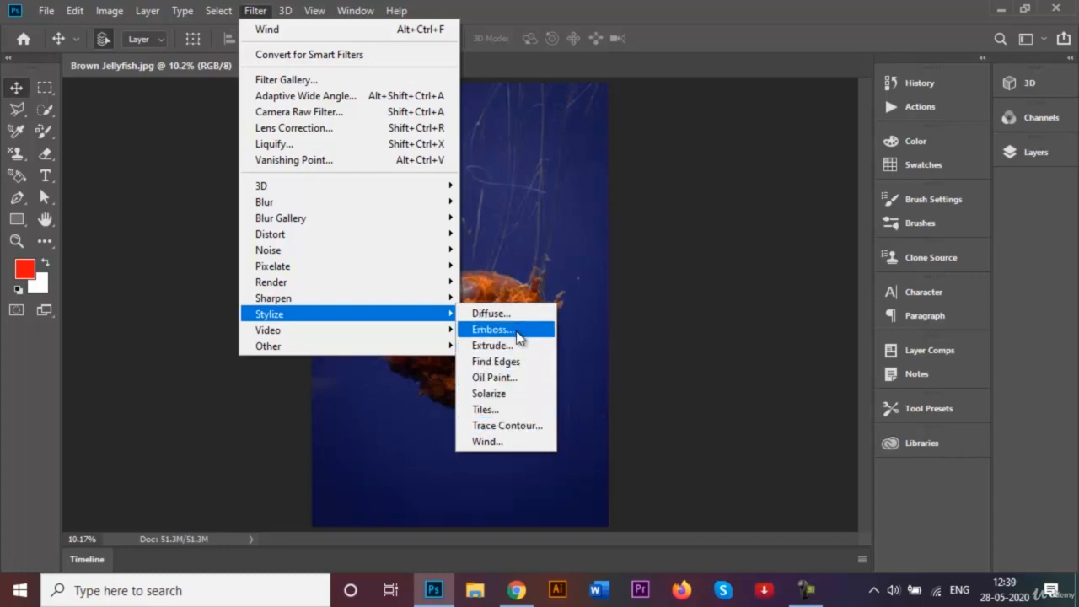
pyautogui.click(649, 278)
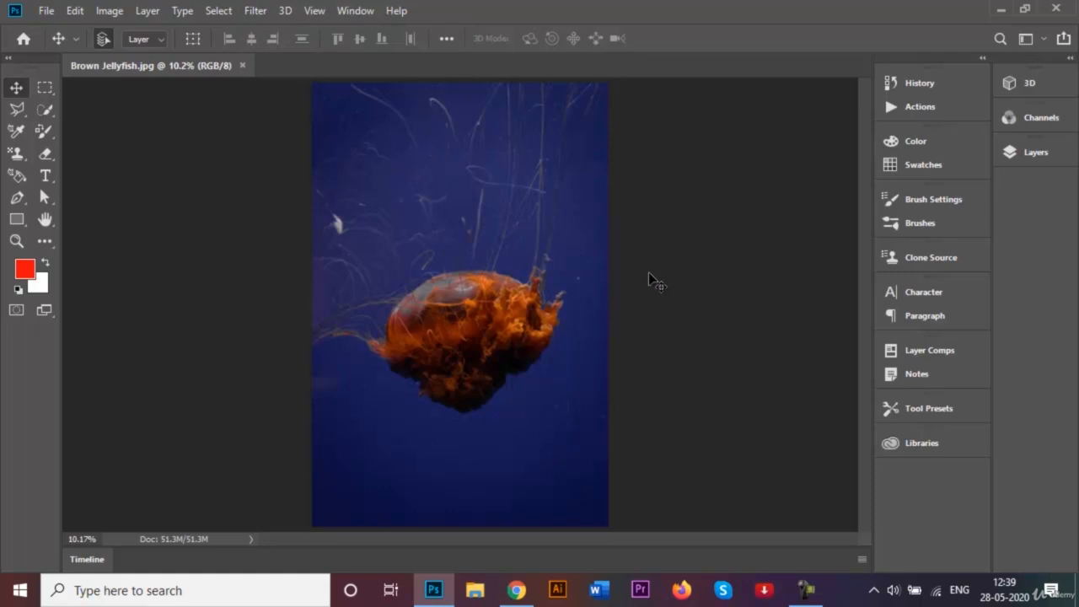